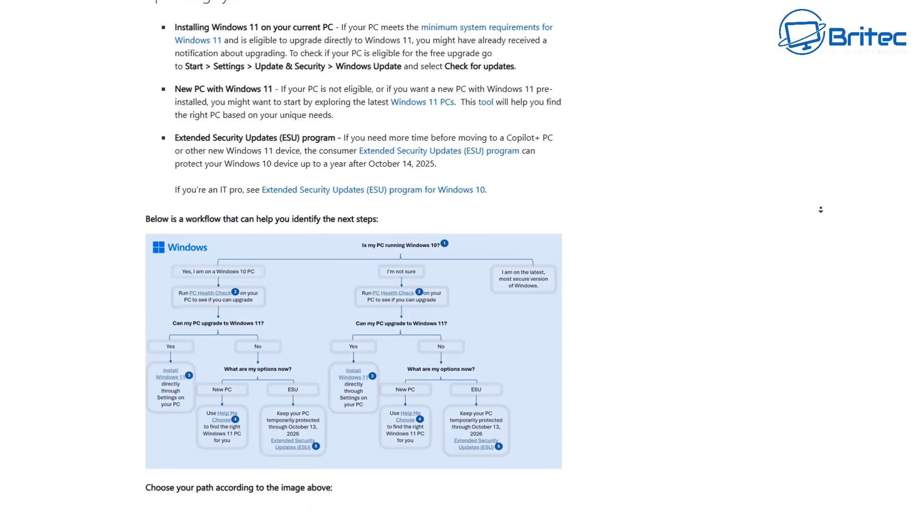
Step: From the Zorin OS homepage, go to the download page and download the free Zorin OS 18 Core edition
{"action": "middle_click", "coordinate": [820, 210]}
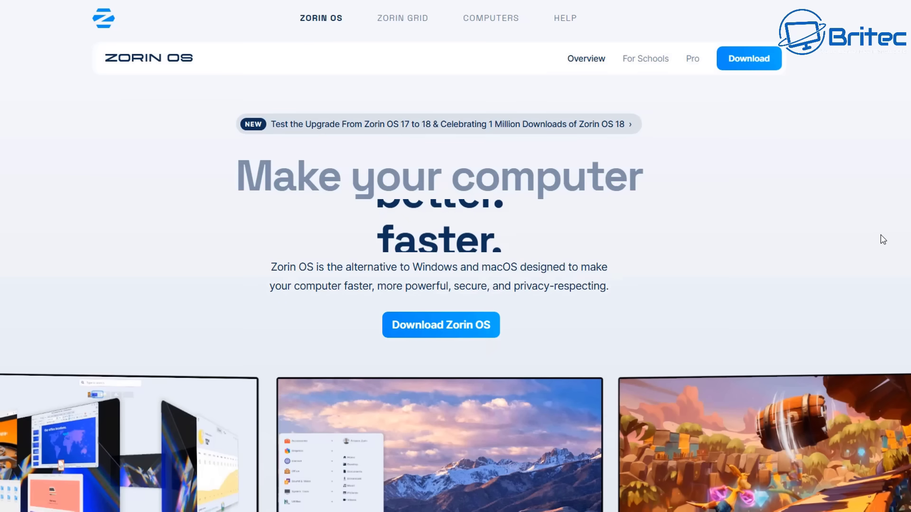
{"action": "left_click", "coordinate": [458, 334]}
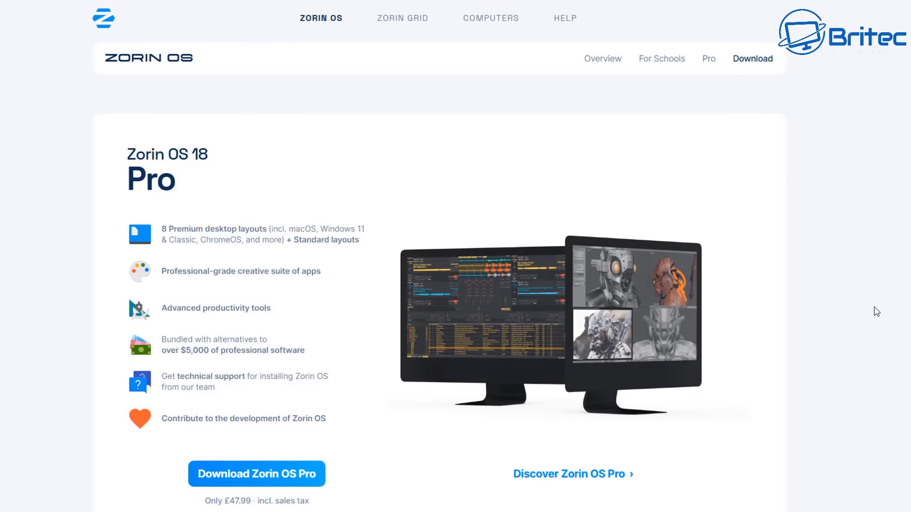
{"action": "scroll", "coordinate": [876, 312], "scroll_direction": "down", "scroll_amount": 9}
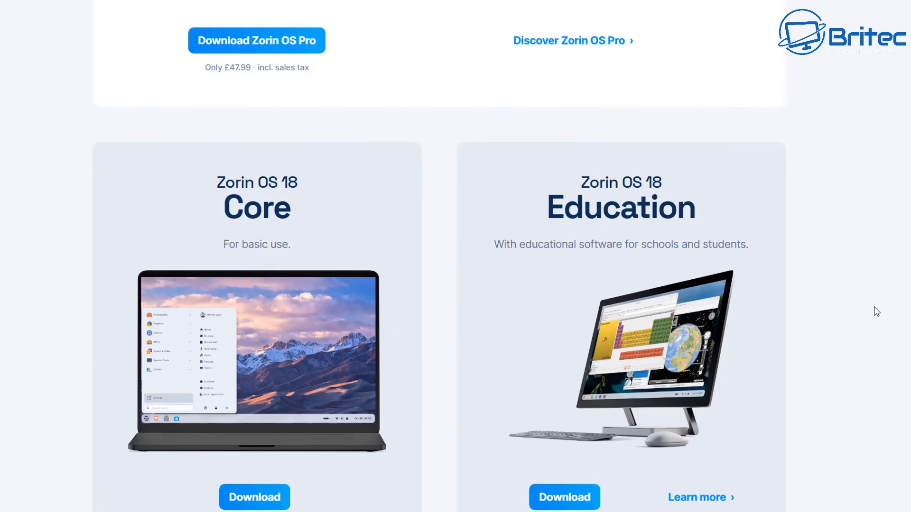
{"action": "scroll", "coordinate": [877, 311], "scroll_direction": "down", "scroll_amount": 2}
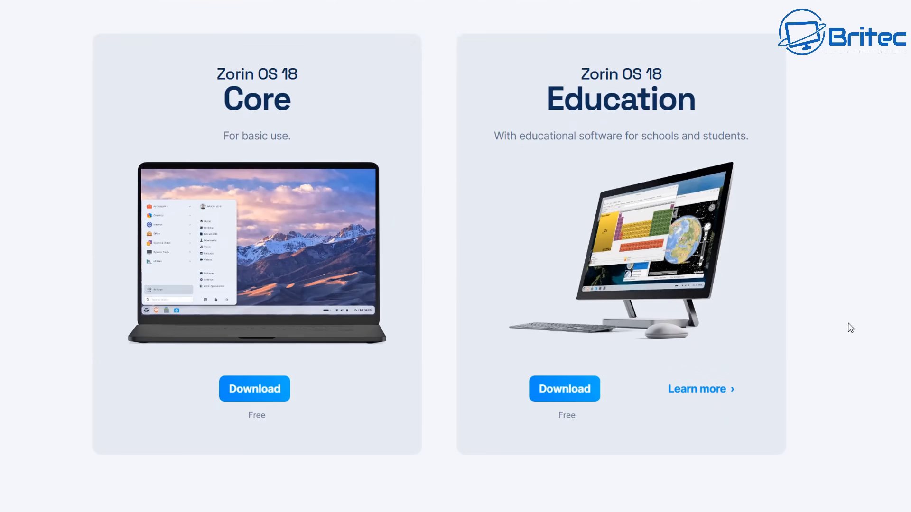
{"action": "left_click", "coordinate": [256, 391]}
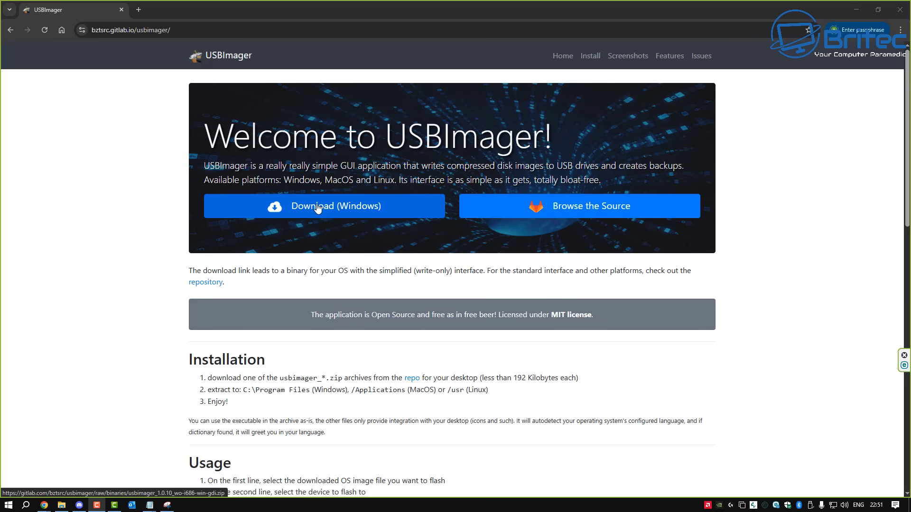
Step: Download the Windows version of USBImager
{"action": "left_click", "coordinate": [304, 209]}
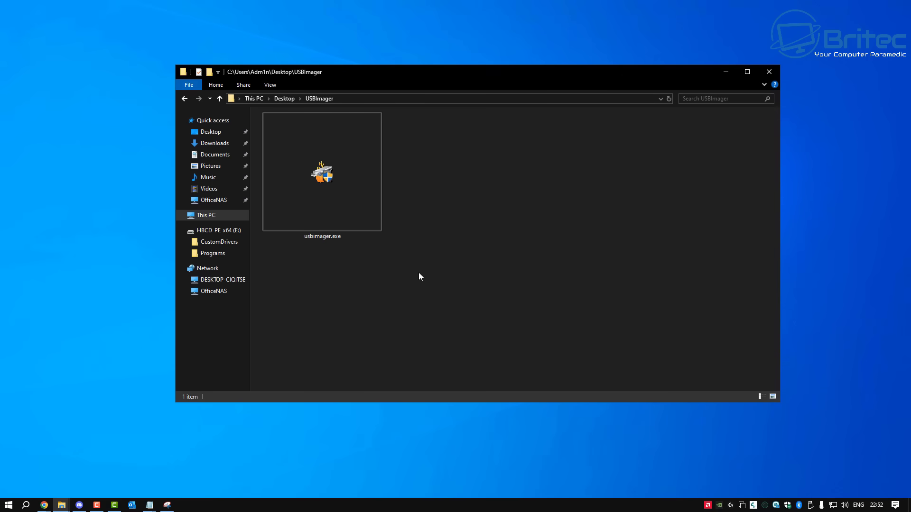
Step: Launch usbimager.exe and load Zorin-OS-18-Core-64-bit.iso as the image to write
{"action": "left_click_drag", "start_coordinate": [462, 68], "coordinate": [444, 100]}
{"action": "double_click", "coordinate": [309, 199]}
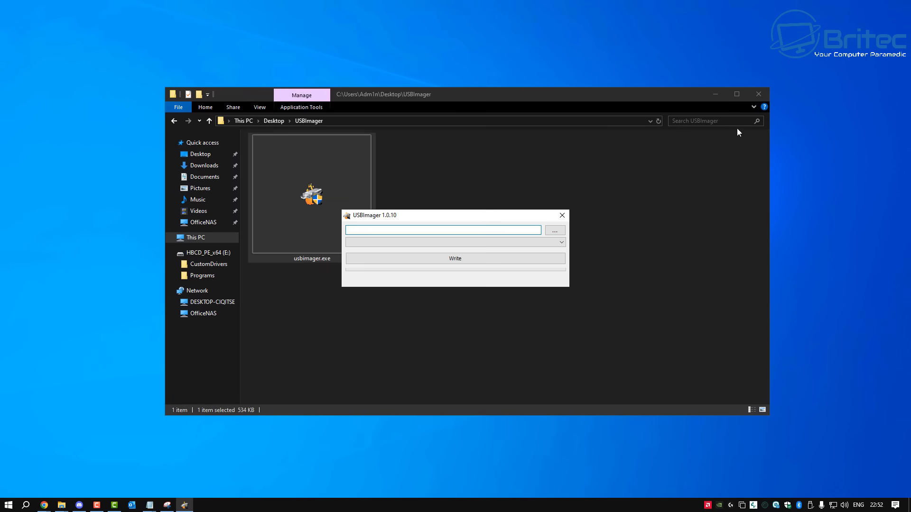
{"action": "left_click", "coordinate": [722, 94]}
{"action": "left_click", "coordinate": [715, 93]}
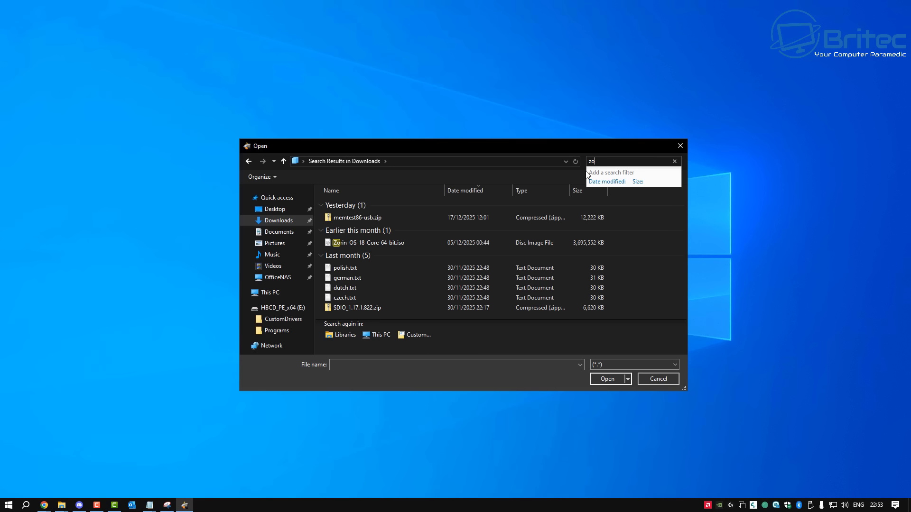
{"action": "left_click", "coordinate": [369, 246]}
{"action": "left_click", "coordinate": [608, 380]}
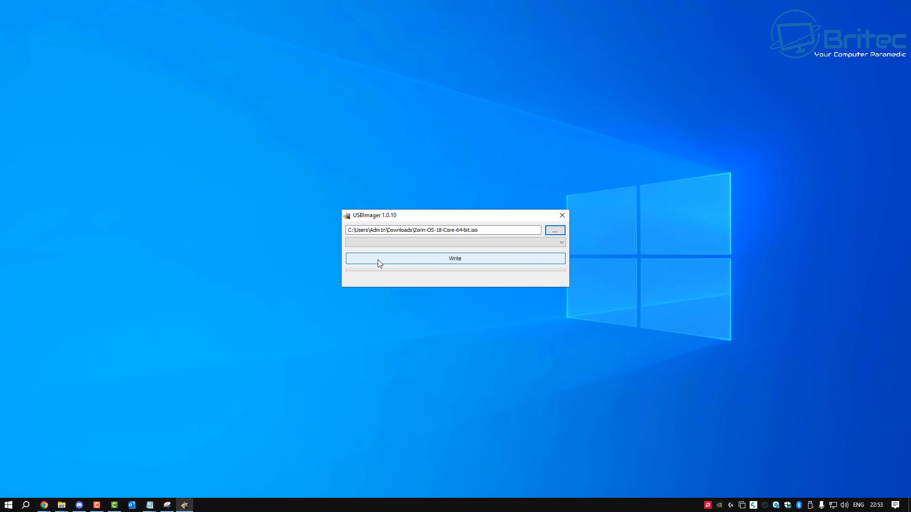
Step: Target the 114.6 GiB SanDisk E: drive and start writing the Zorin ISO to it
{"action": "left_click", "coordinate": [560, 242]}
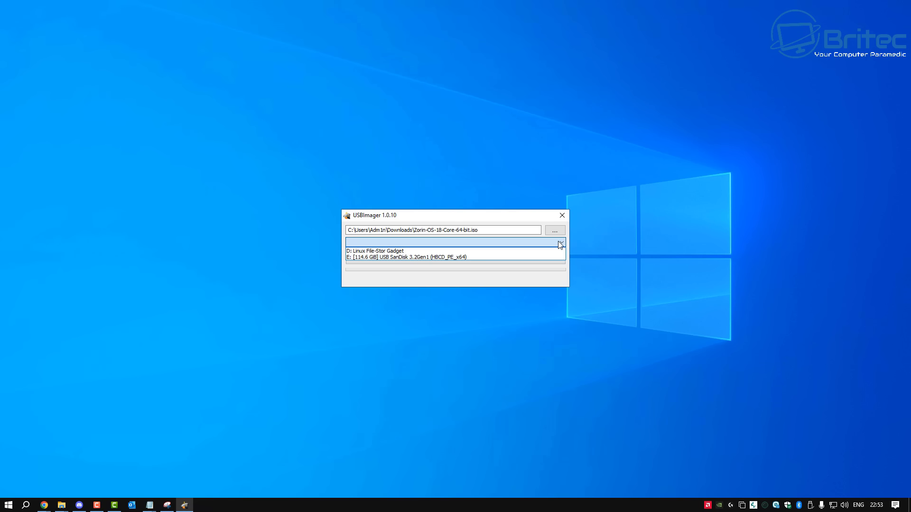
{"action": "left_click", "coordinate": [454, 257]}
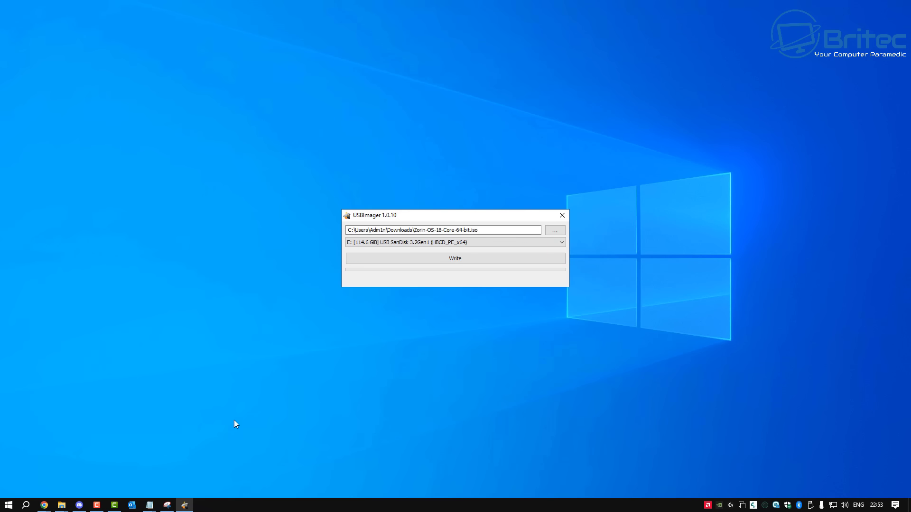
{"action": "right_click", "coordinate": [61, 504]}
{"action": "left_click", "coordinate": [53, 459]}
{"action": "left_click_drag", "start_coordinate": [494, 98], "coordinate": [474, 90]}
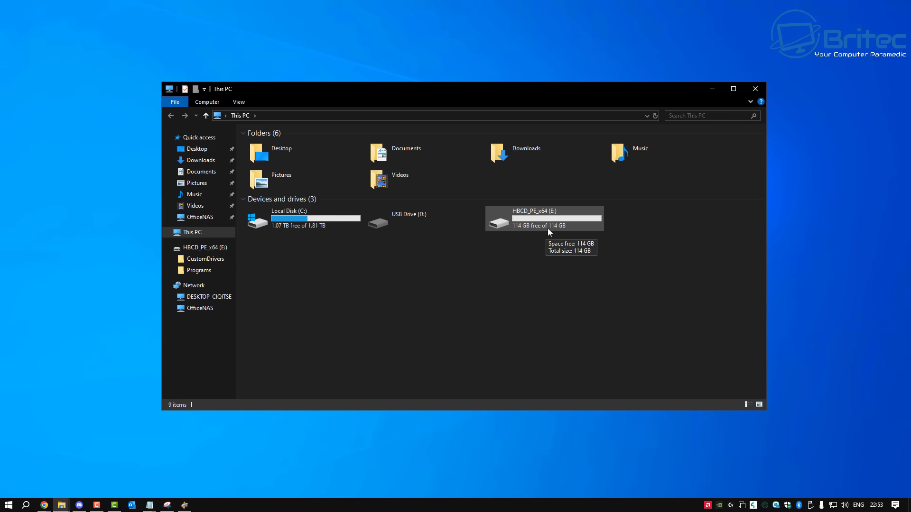
{"action": "left_click", "coordinate": [755, 88]}
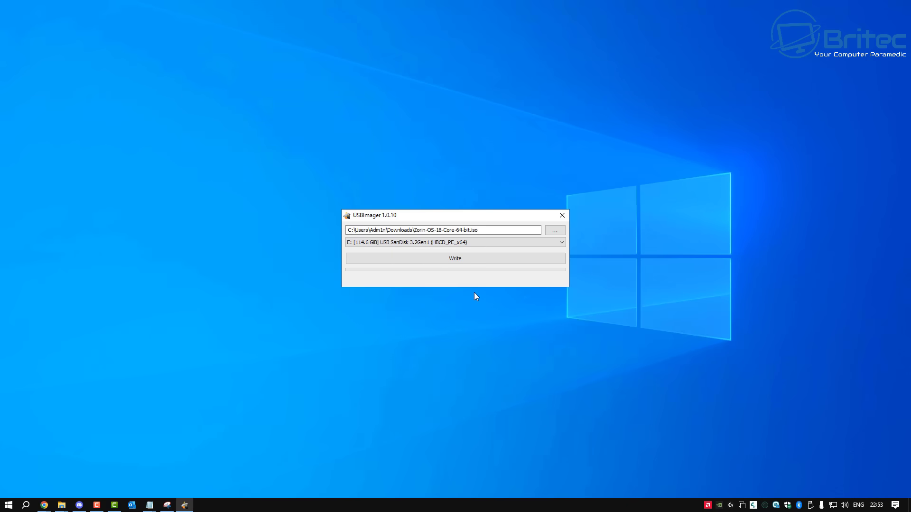
{"action": "left_click", "coordinate": [457, 258]}
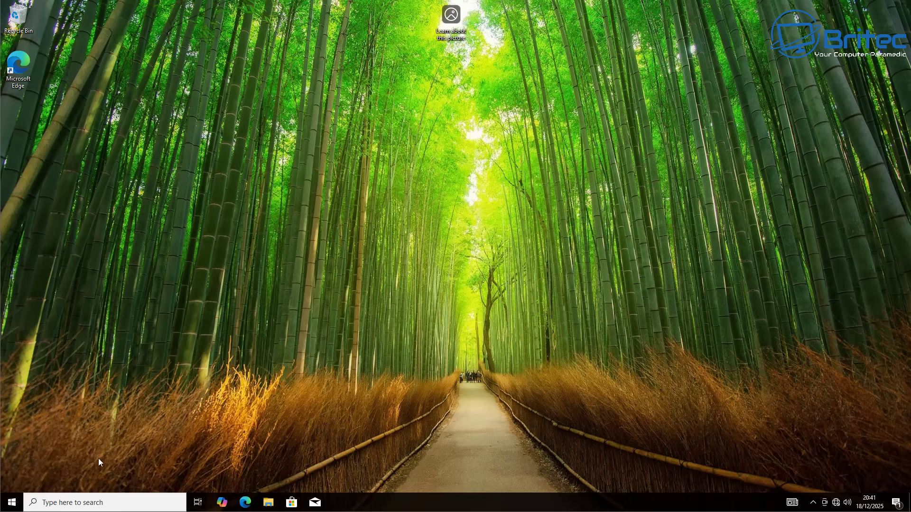
{"action": "left_click", "coordinate": [12, 503]}
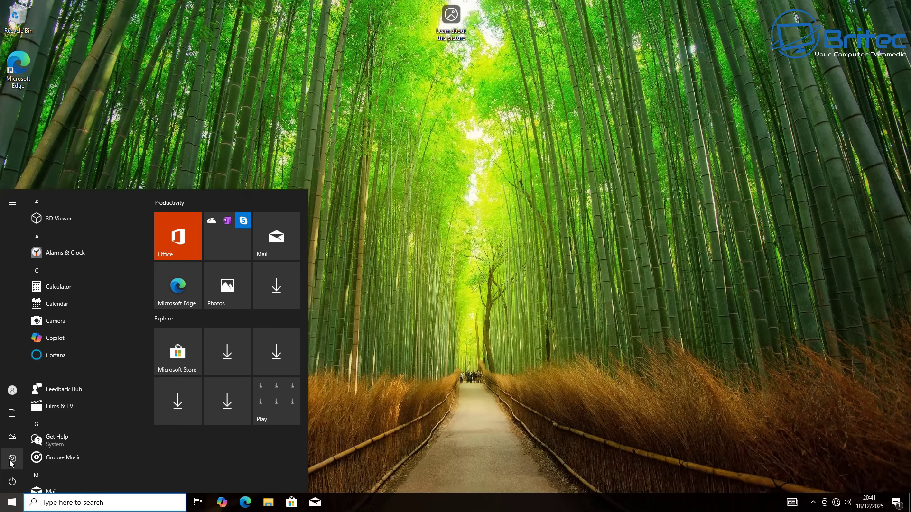
{"action": "left_click", "coordinate": [11, 460]}
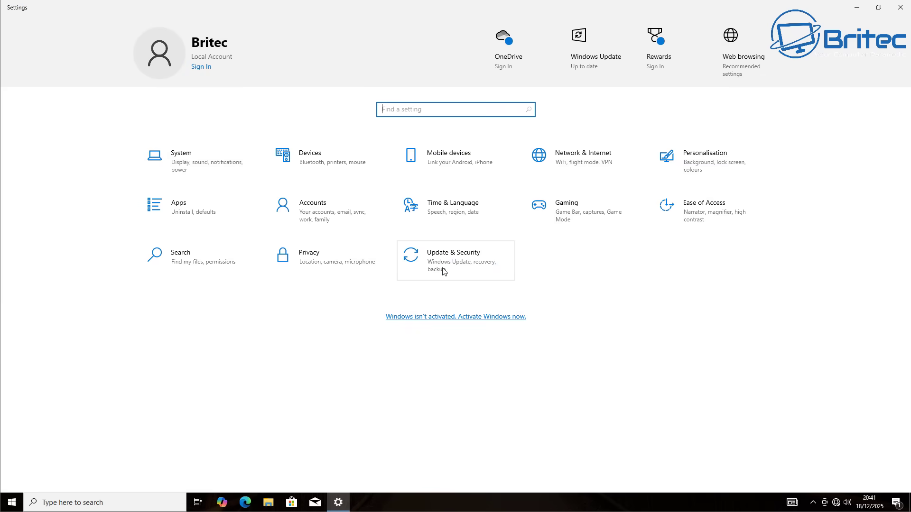
{"action": "left_click", "coordinate": [455, 264]}
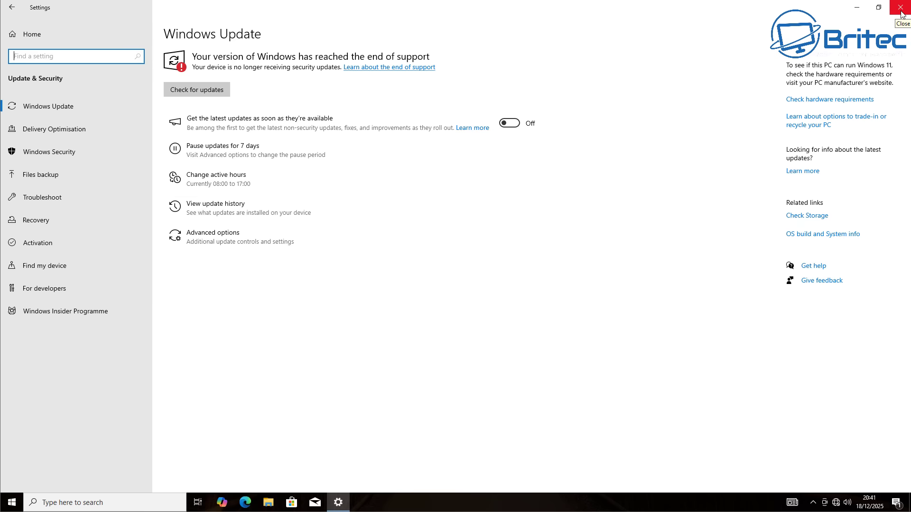
{"action": "left_click", "coordinate": [901, 8]}
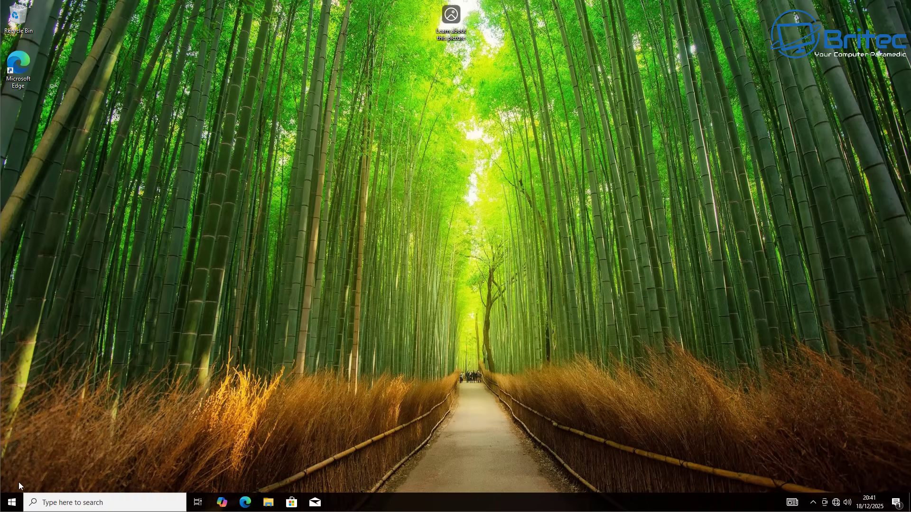
Step: Open Disk Management and initialise Disk 1 with the MBR partition style
{"action": "right_click", "coordinate": [12, 503]}
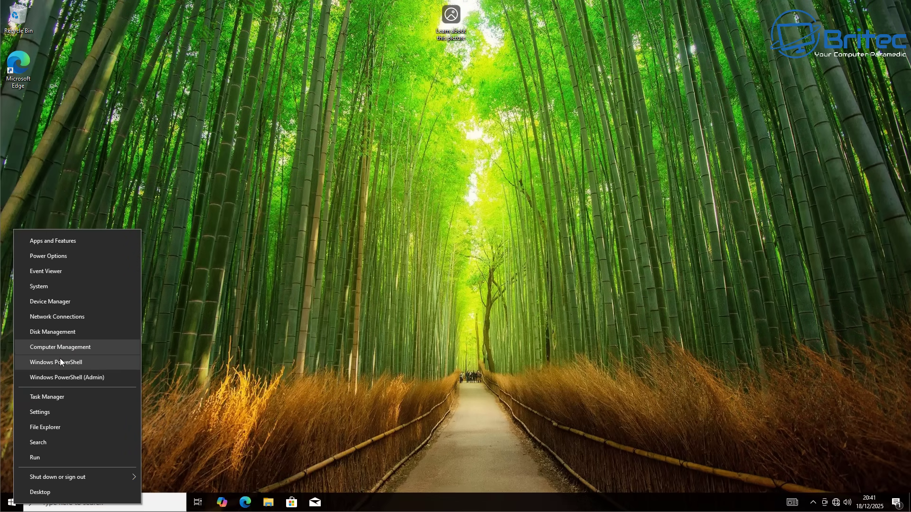
{"action": "left_click", "coordinate": [55, 334]}
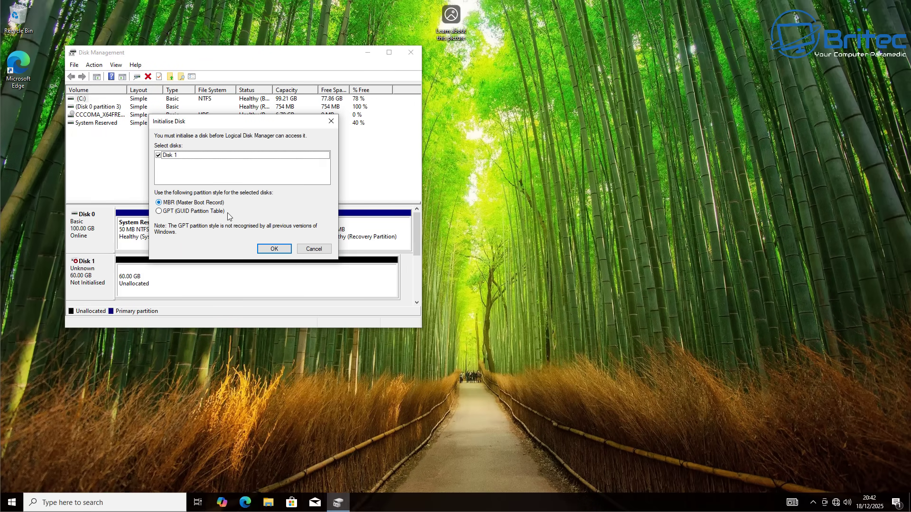
{"action": "left_click", "coordinate": [275, 249]}
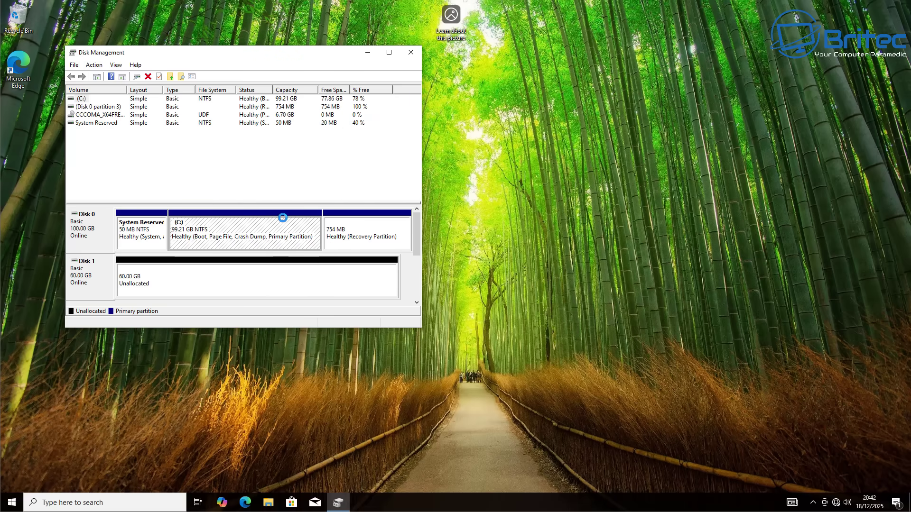
Step: Maximise Disk Management, inspect Disk 1's unallocated space and the D: partition, then bring up File Explorer
{"action": "left_click", "coordinate": [389, 53]}
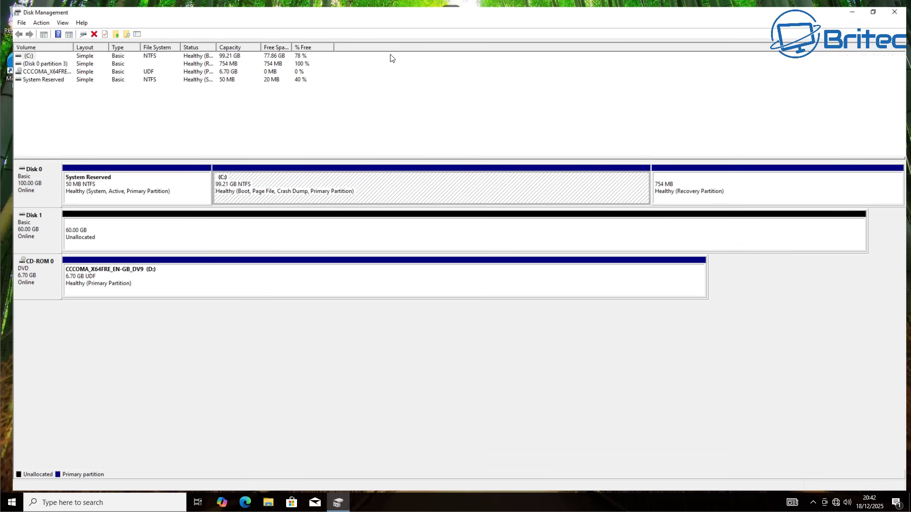
{"action": "left_click", "coordinate": [94, 235]}
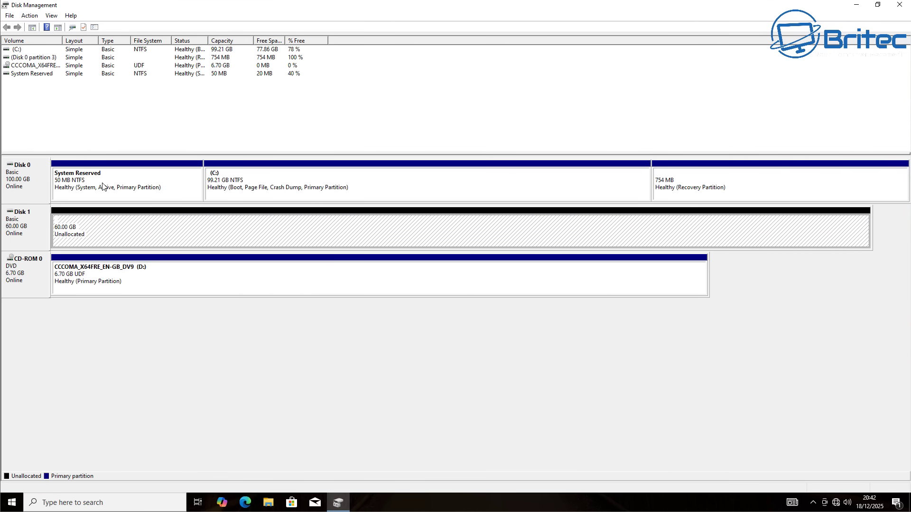
{"action": "left_click", "coordinate": [21, 182]}
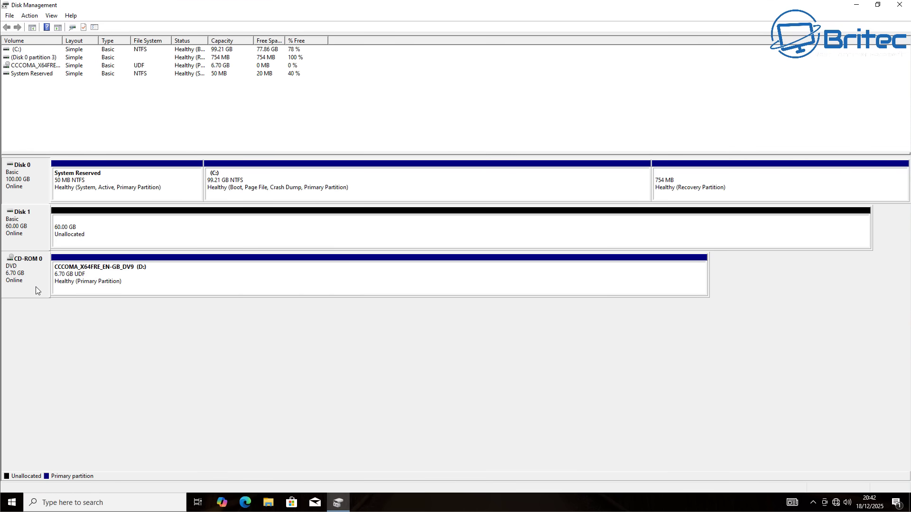
{"action": "right_click", "coordinate": [163, 282]}
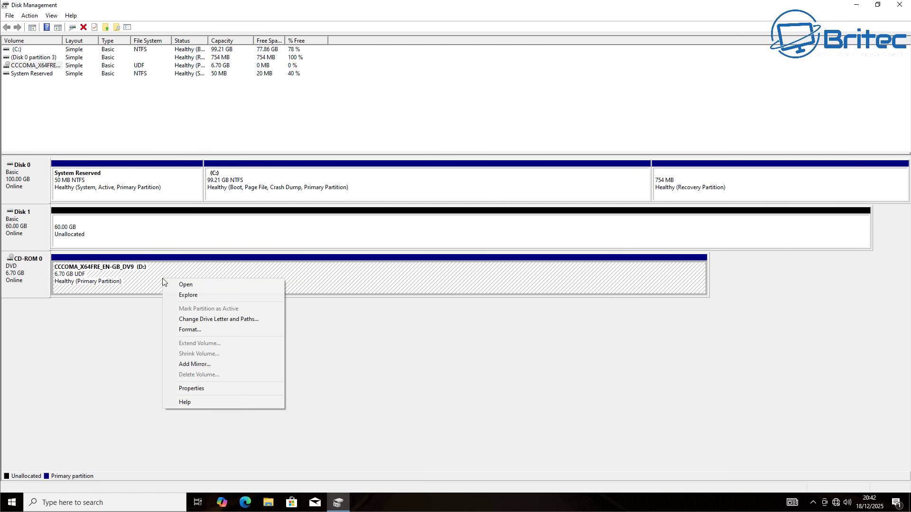
{"action": "left_click", "coordinate": [148, 283]}
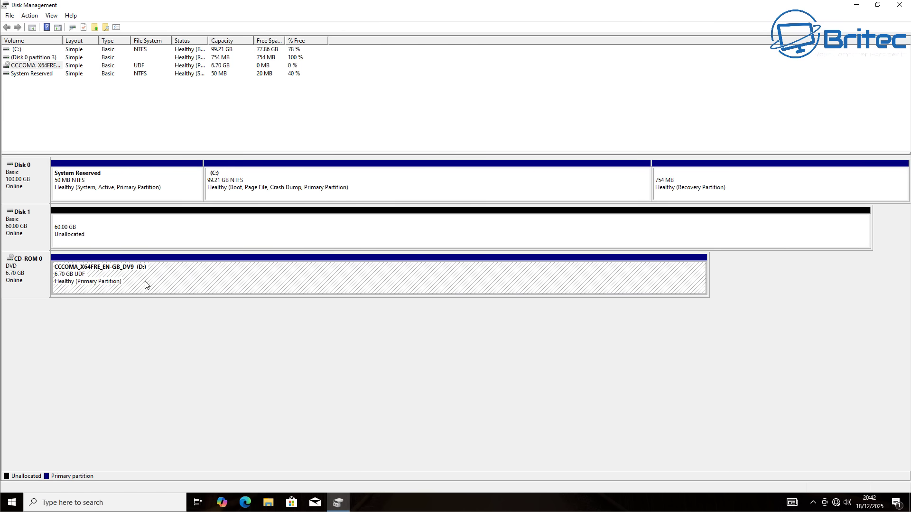
{"action": "left_click", "coordinate": [269, 504]}
Step: Eject the Windows installation DVD from drive D:, close File Explorer and dismiss the Edge promotion
{"action": "left_click", "coordinate": [224, 253]}
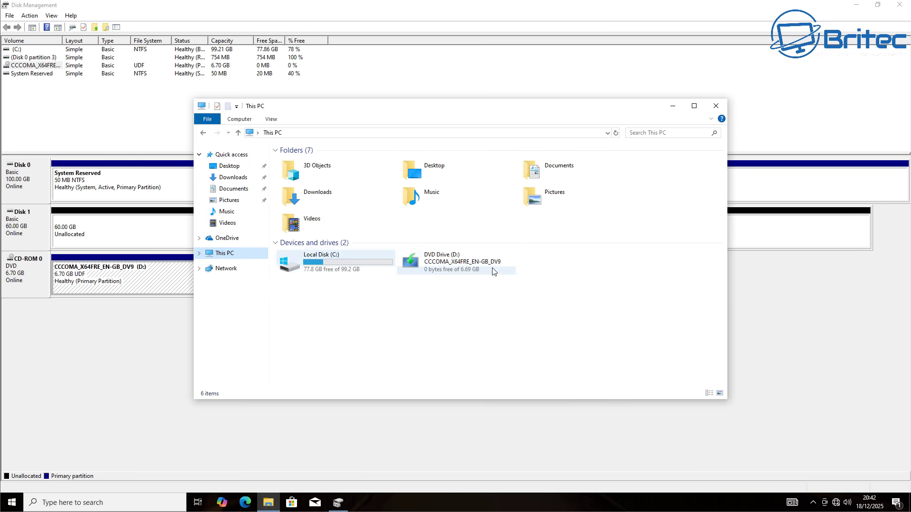
{"action": "right_click", "coordinate": [466, 273]}
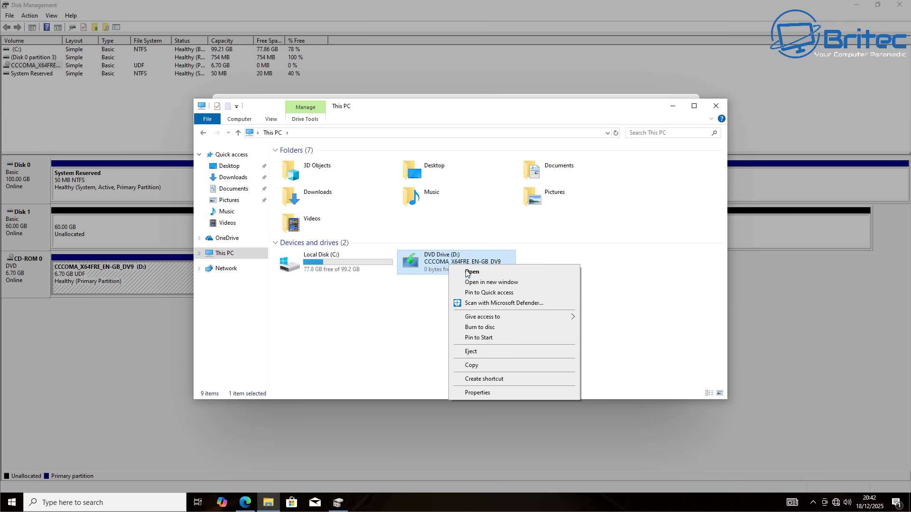
{"action": "left_click", "coordinate": [477, 351]}
{"action": "left_click", "coordinate": [716, 106]}
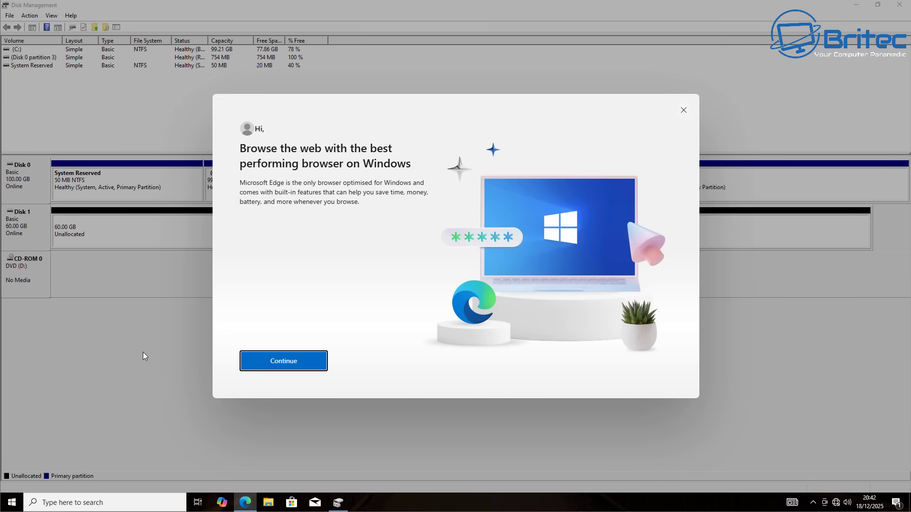
{"action": "left_click", "coordinate": [684, 111]}
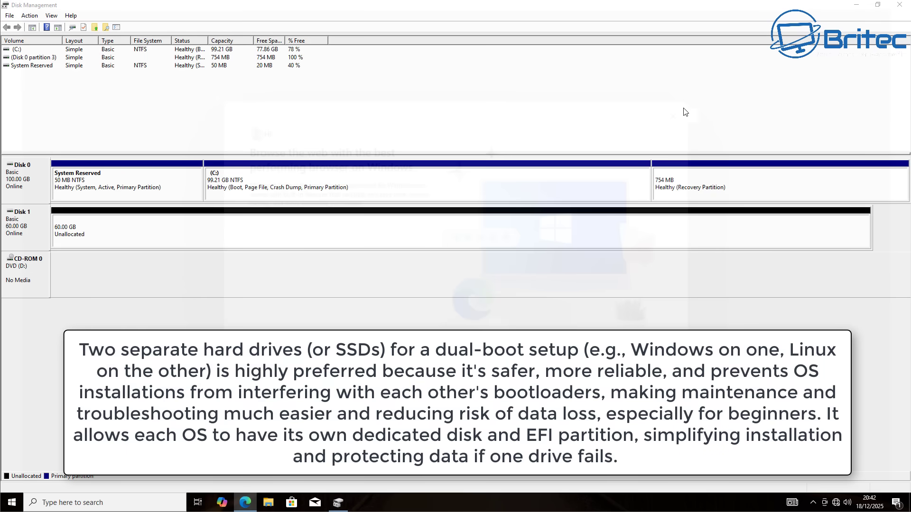
Step: Check Disk 1's 60 GB unallocated space, System Reserved and C: partitions, then close Disk Management
{"action": "left_click", "coordinate": [99, 235]}
{"action": "left_click", "coordinate": [106, 192]}
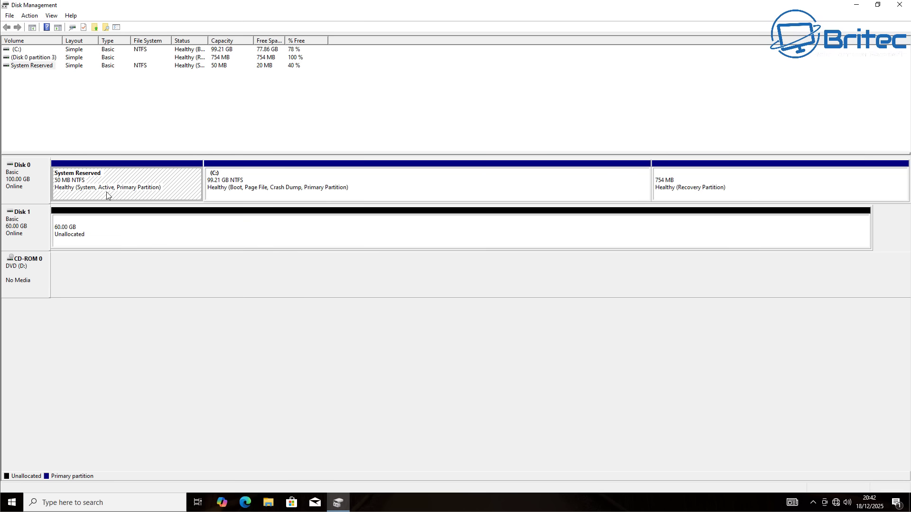
{"action": "left_click", "coordinate": [358, 191]}
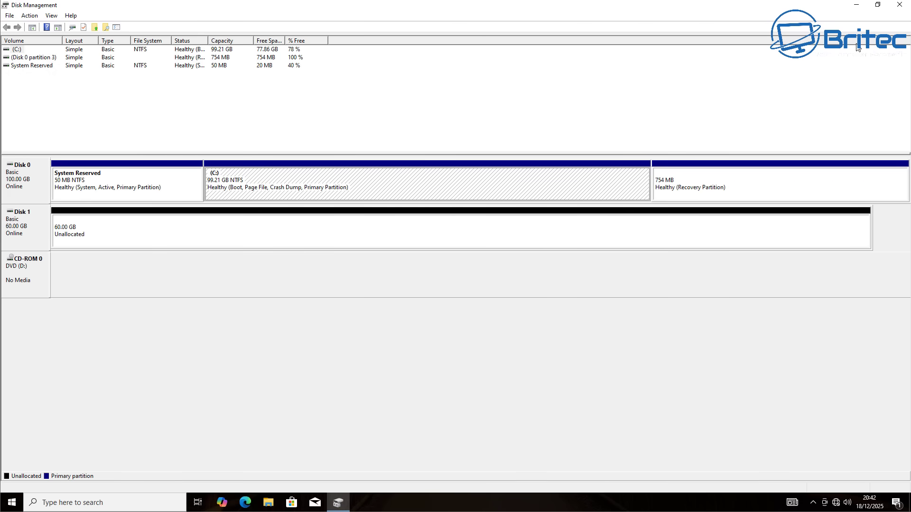
{"action": "left_click", "coordinate": [899, 4]}
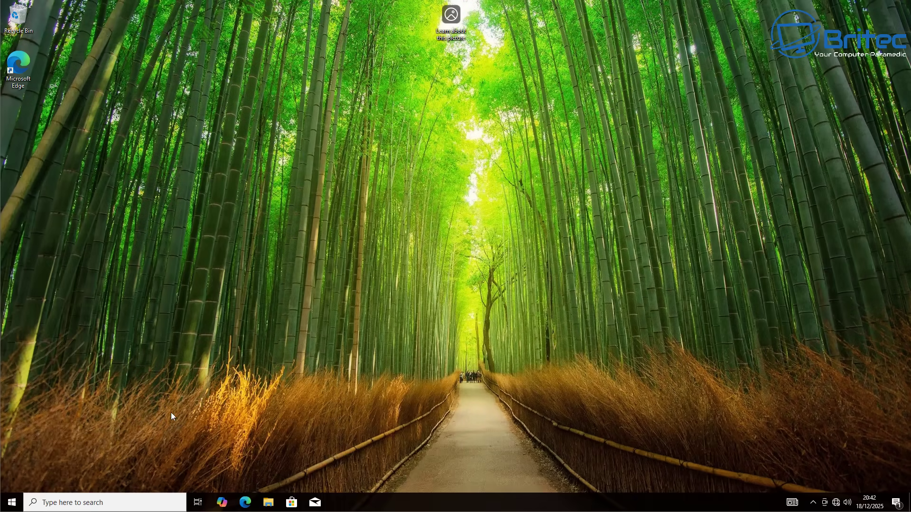
Step: Find System Information via search, confirm BIOS Mode shows Legacy, then close it
{"action": "left_click", "coordinate": [81, 503]}
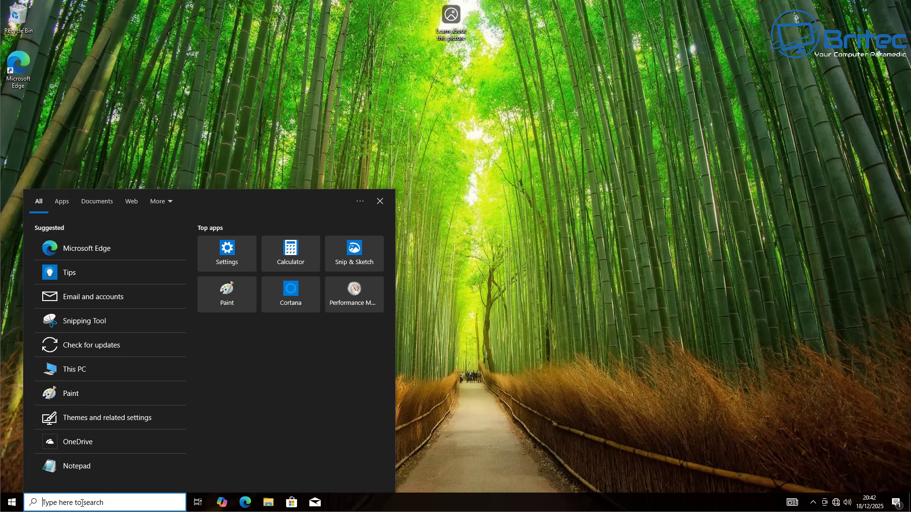
{"action": "type", "text": "sy"}
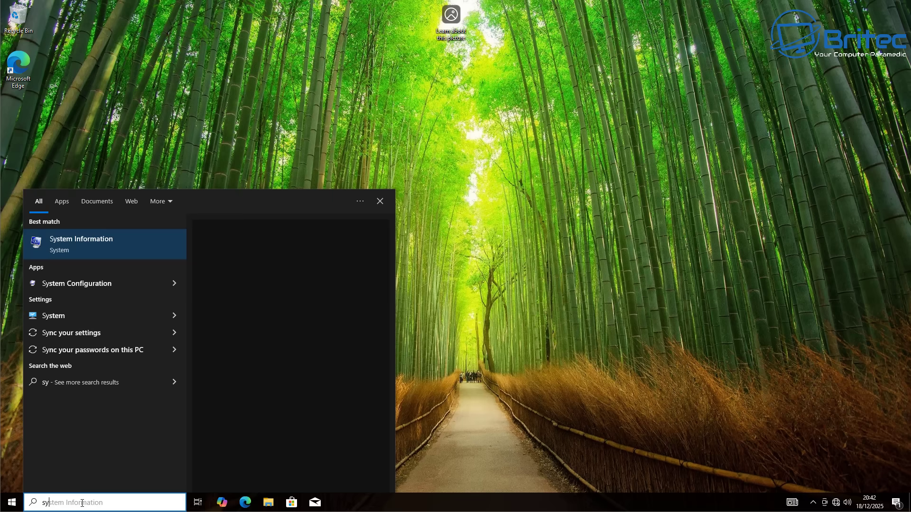
{"action": "type", "text": "ste"}
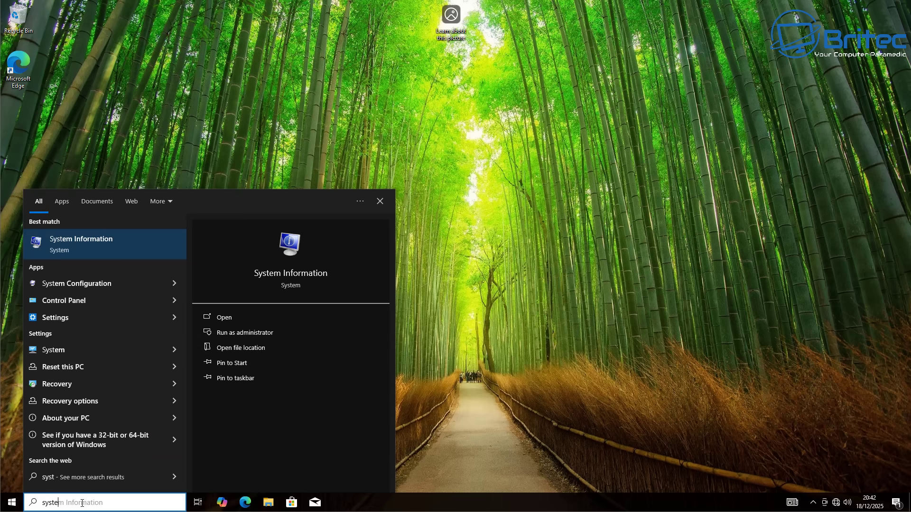
{"action": "left_click", "coordinate": [89, 243]}
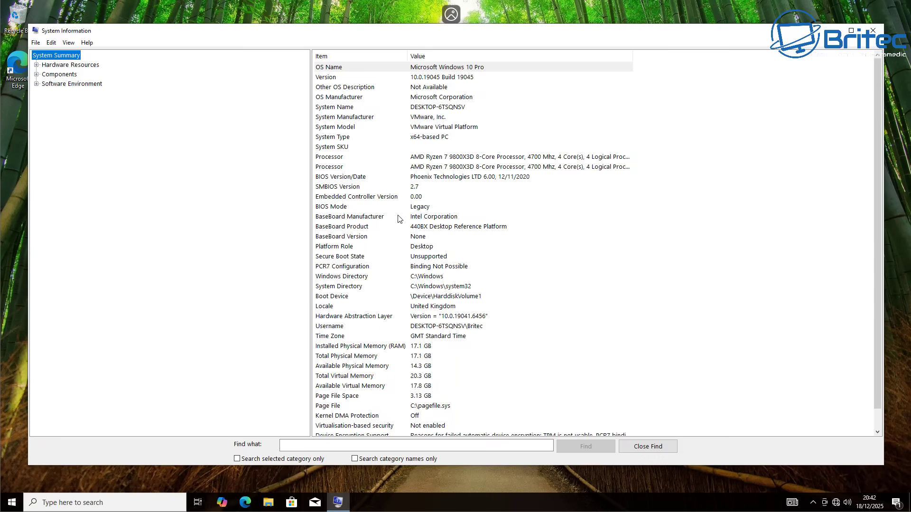
{"action": "left_click", "coordinate": [340, 209]}
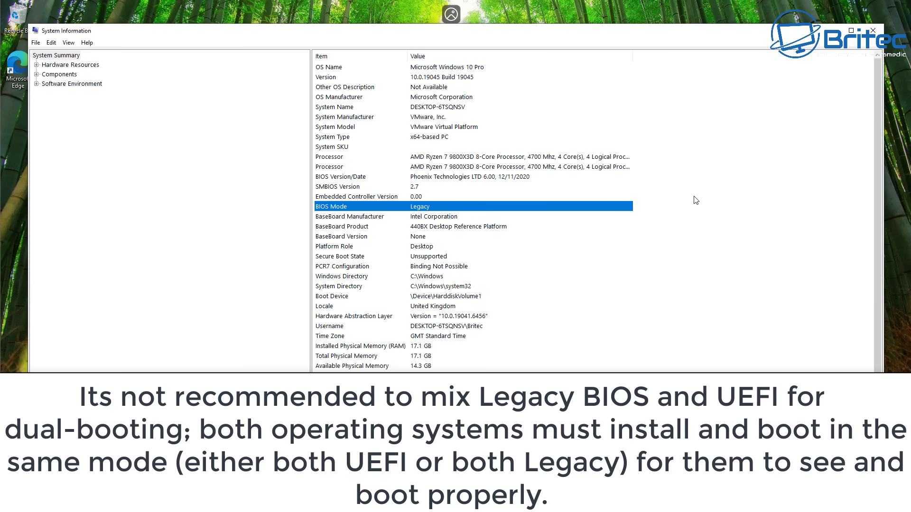
{"action": "left_click", "coordinate": [872, 30]}
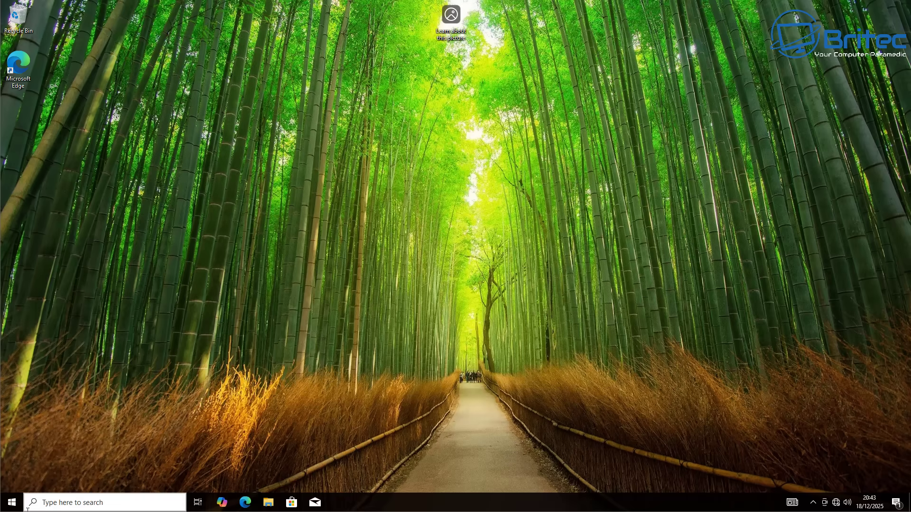
Step: Shut down the computer from the Start menu's power options
{"action": "left_click", "coordinate": [12, 508]}
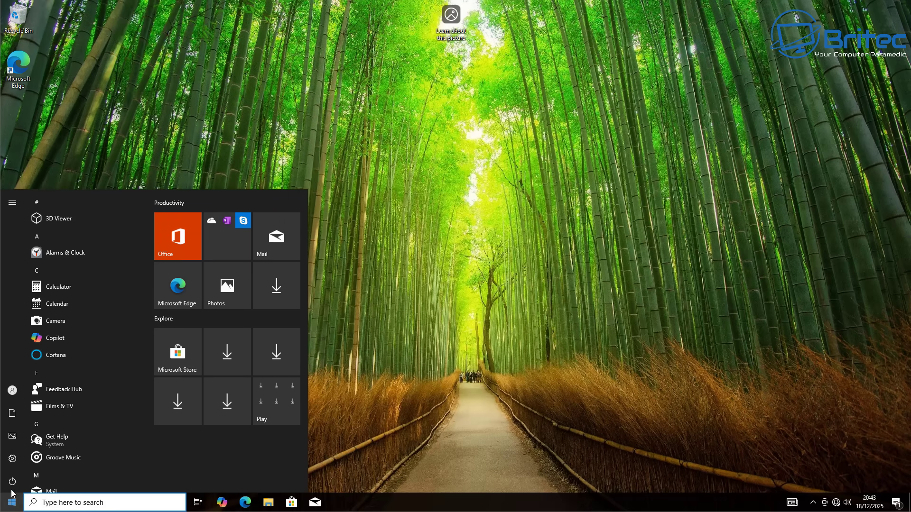
{"action": "left_click", "coordinate": [12, 481]}
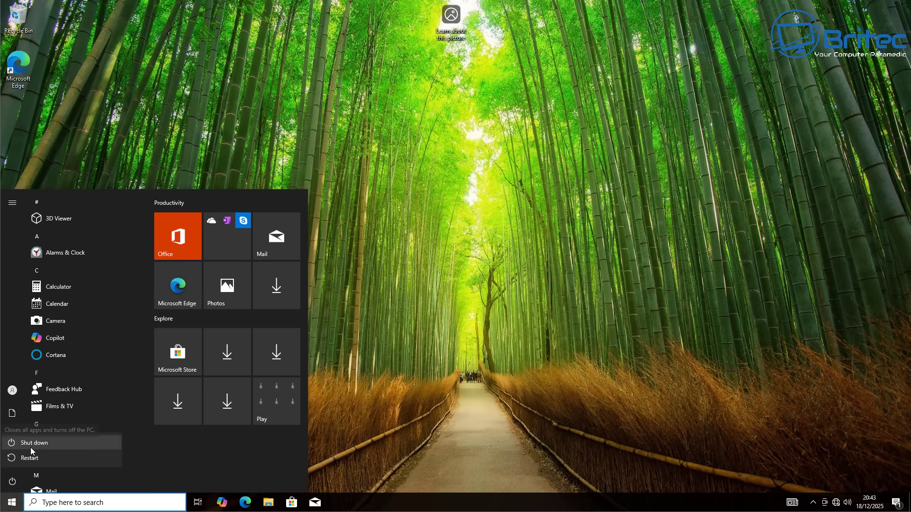
{"action": "left_click", "coordinate": [31, 447]}
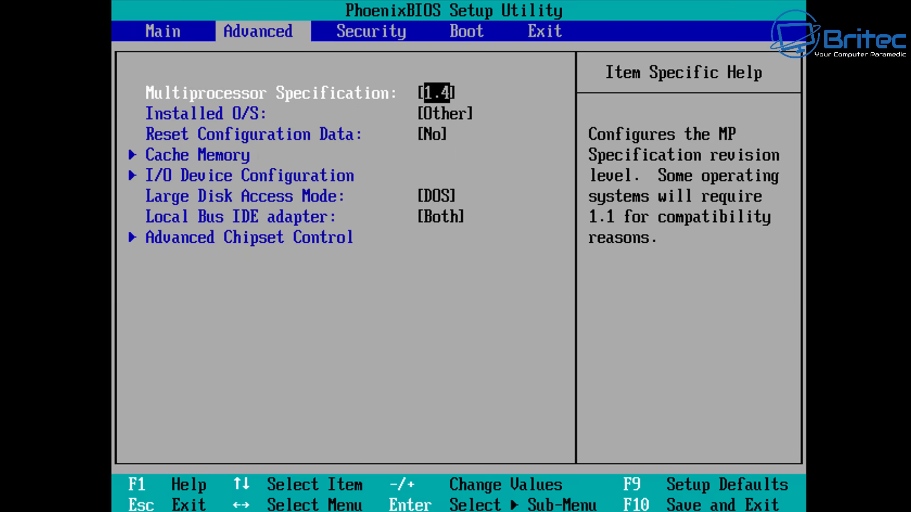
Step: Raise CD-ROM Drive to the top of the Boot tab order, then request save and exit with F10
{"action": "key", "text": "Right"}
{"action": "key", "text": "Right"}
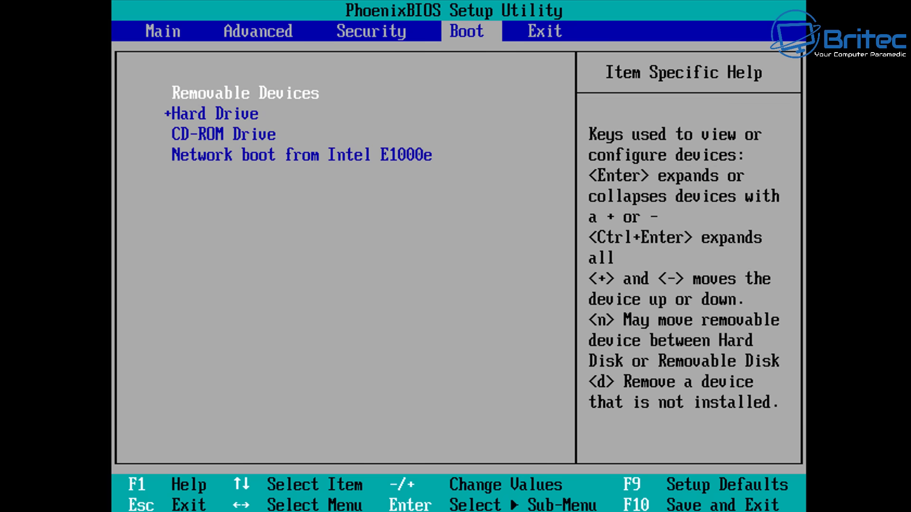
{"action": "key", "text": "Down"}
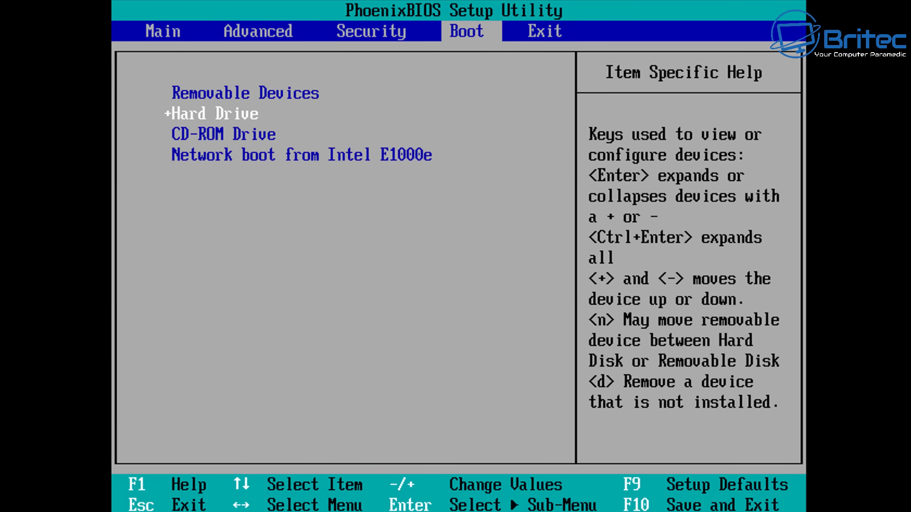
{"action": "key", "text": "Down"}
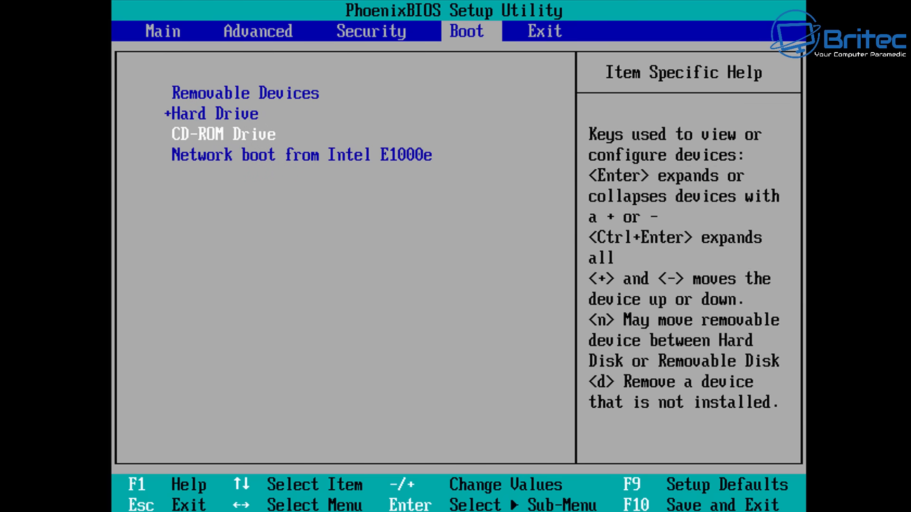
{"action": "key", "text": "plus"}
{"action": "key", "text": "plus"}
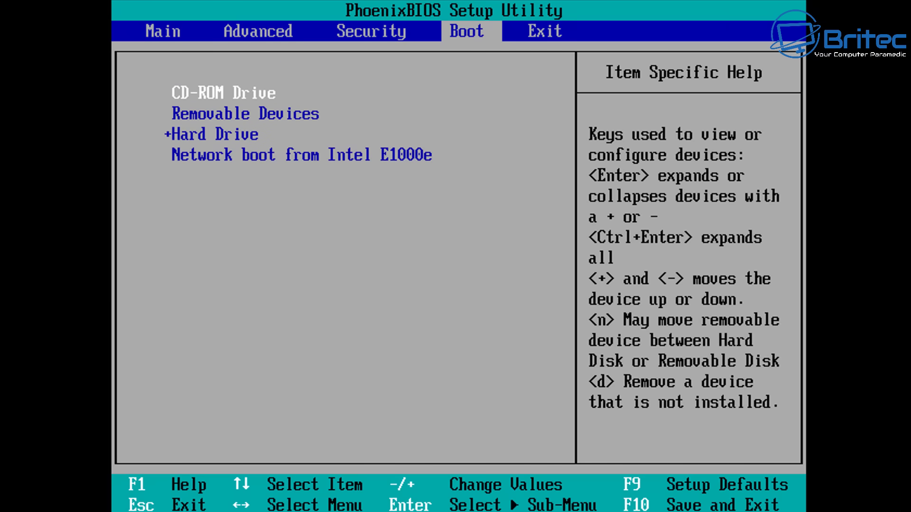
{"action": "key", "text": "F10"}
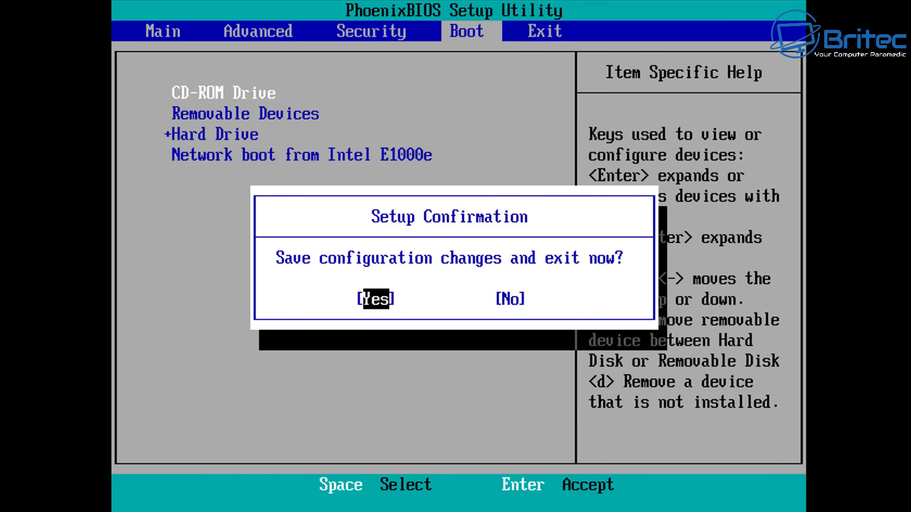
Step: Confirm the BIOS save, then boot the standard 'Try or Install Zorin OS' GRUB entry
{"action": "key", "text": "Return"}
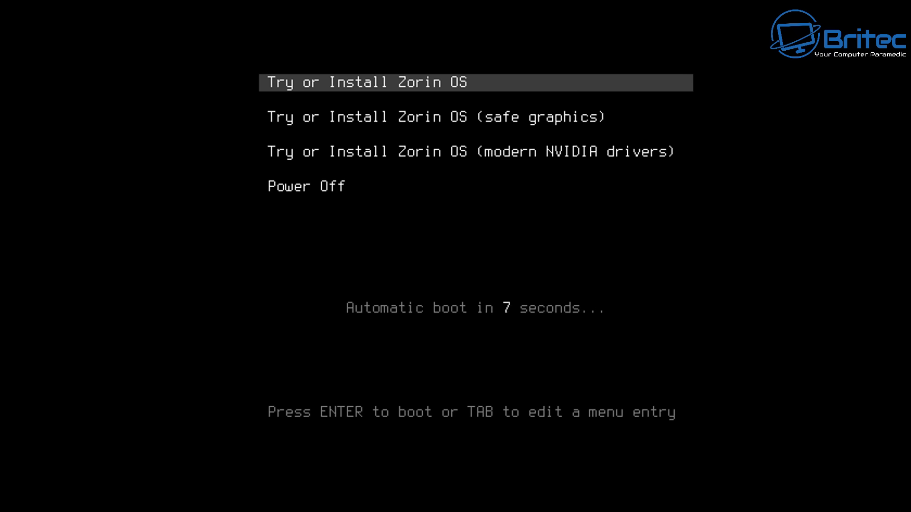
{"action": "key", "text": "Down"}
{"action": "key", "text": "Up"}
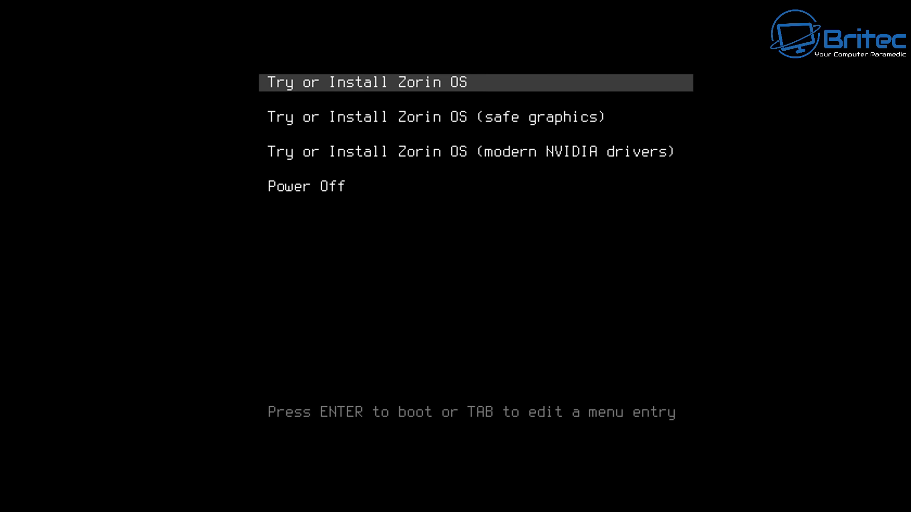
{"action": "key", "text": "Down"}
{"action": "key", "text": "Down"}
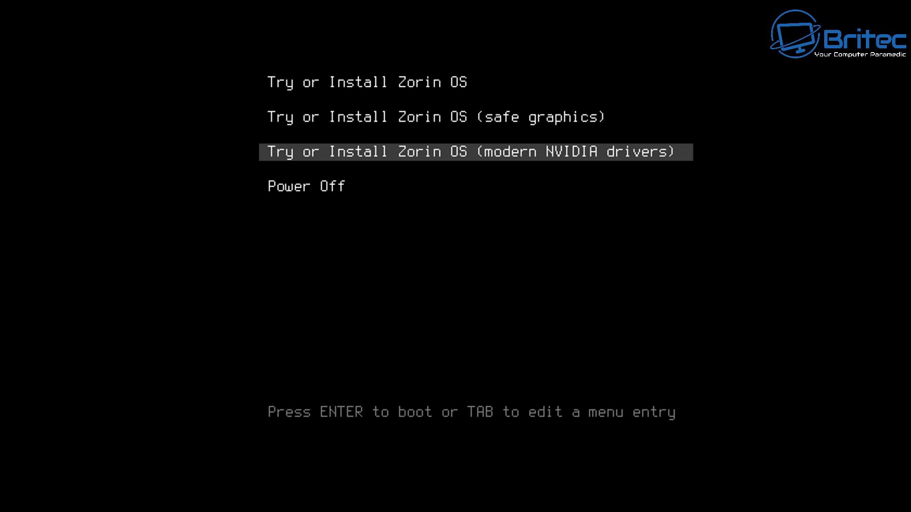
{"action": "key", "text": "Up"}
{"action": "key", "text": "Up"}
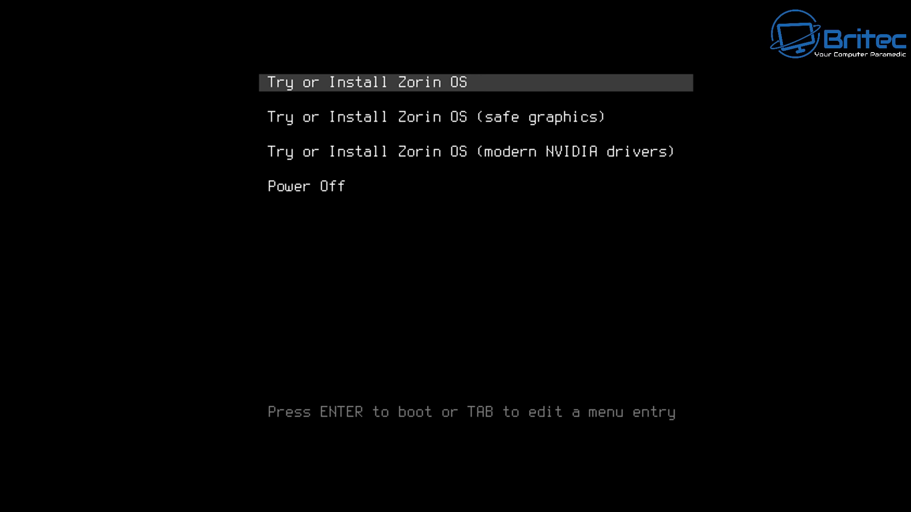
{"action": "key", "text": "Return"}
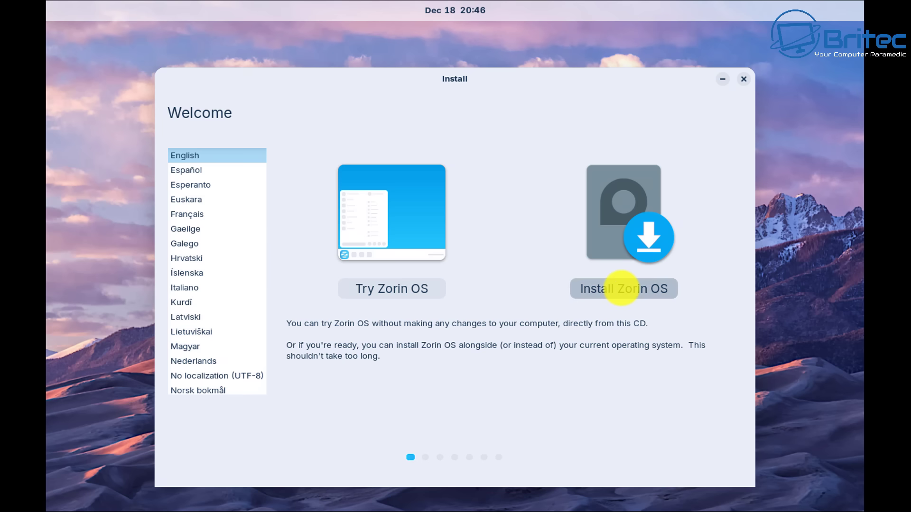
Step: Choose Install Zorin OS with the English (UK) keyboard, keeping updates and third-party software enabled
{"action": "left_click", "coordinate": [621, 287]}
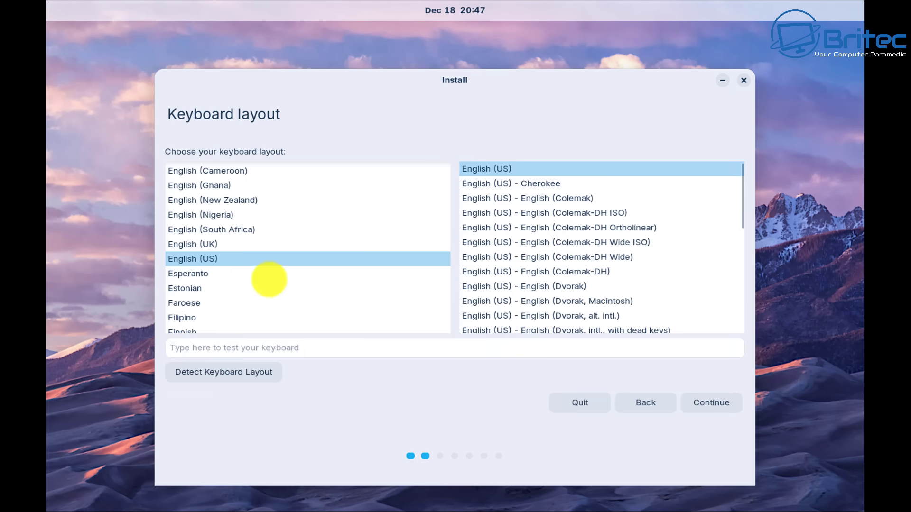
{"action": "left_click", "coordinate": [207, 243]}
{"action": "key", "text": "Return"}
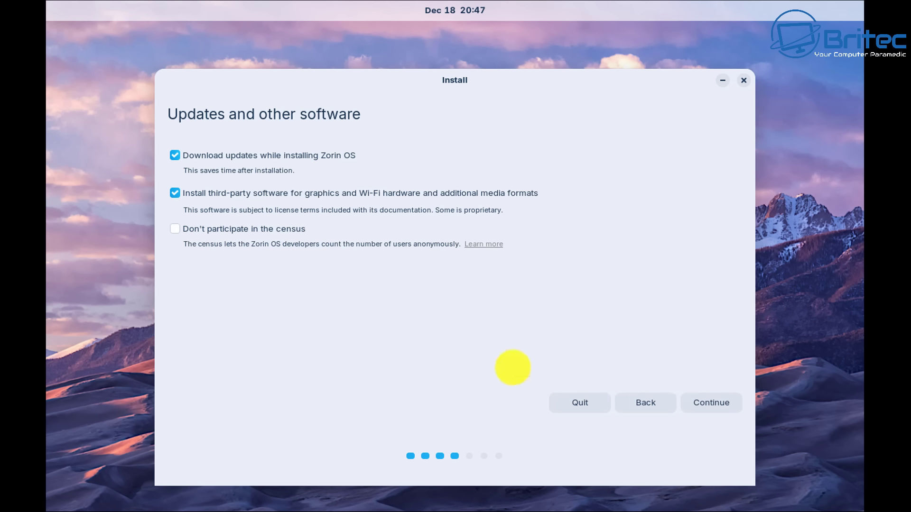
{"action": "left_click", "coordinate": [701, 401]}
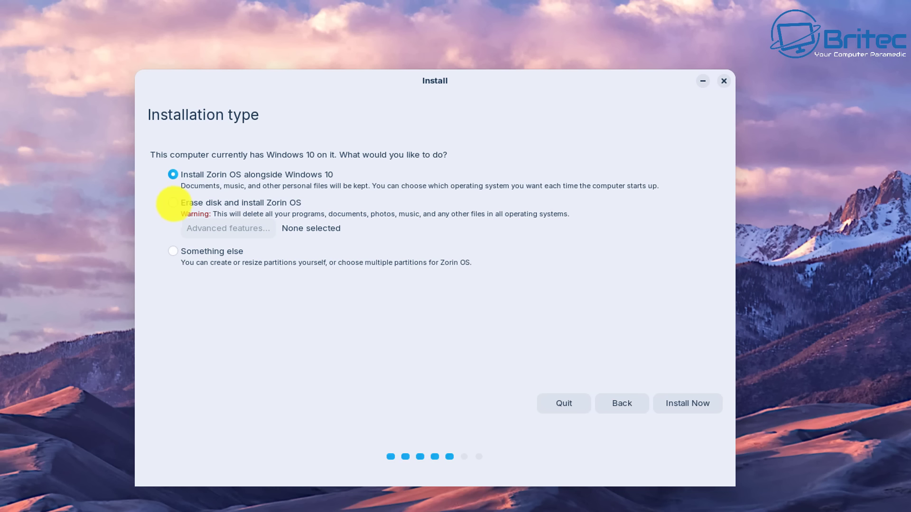
{"action": "left_click", "coordinate": [173, 203]}
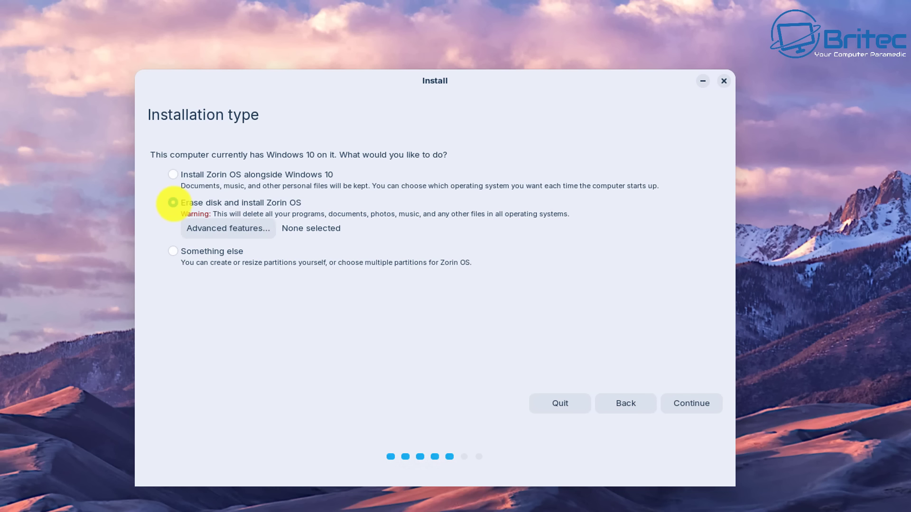
{"action": "left_click", "coordinate": [227, 228]}
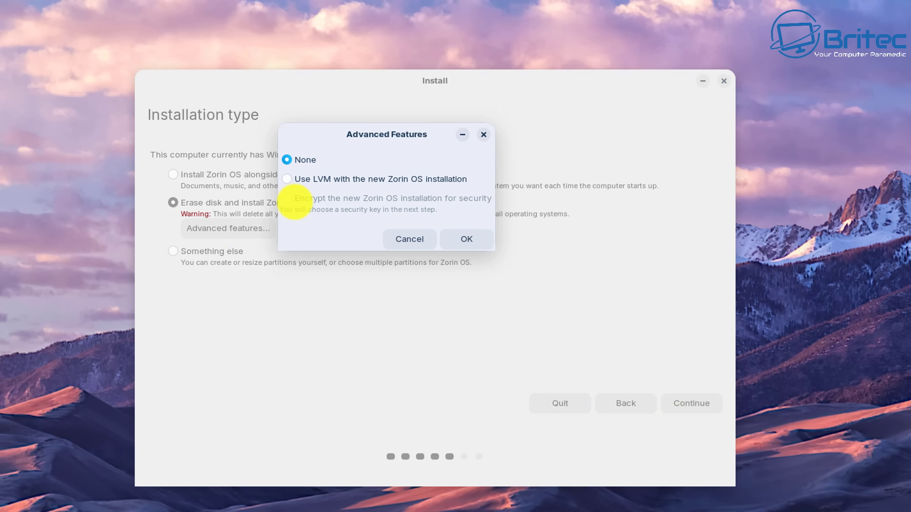
{"action": "left_click", "coordinate": [408, 239]}
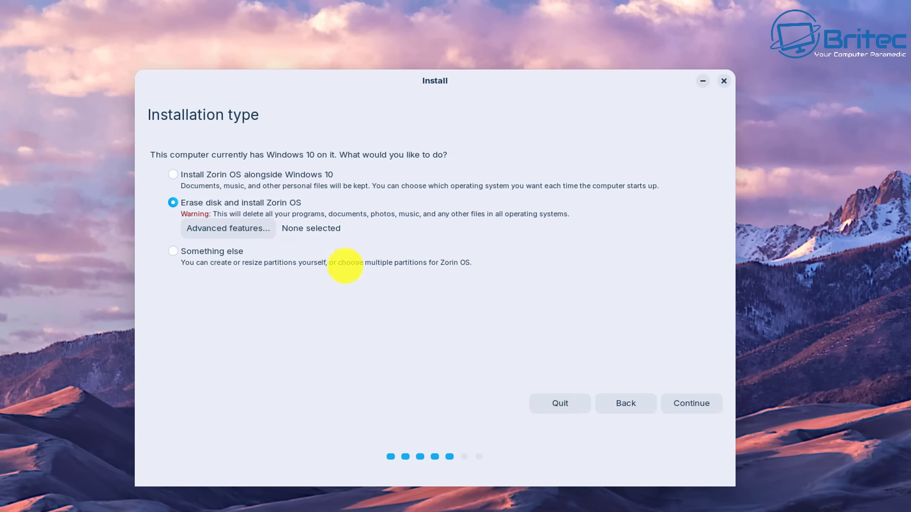
{"action": "left_click", "coordinate": [691, 408]}
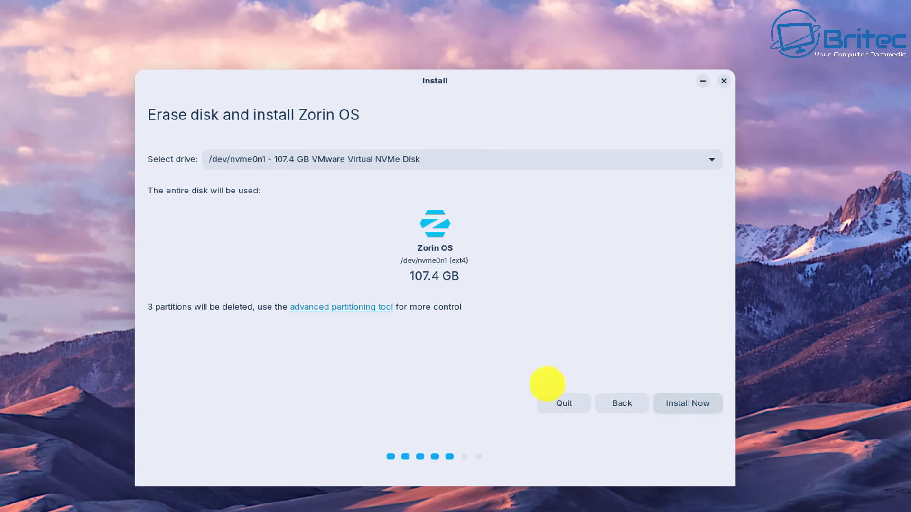
{"action": "left_click", "coordinate": [328, 160]}
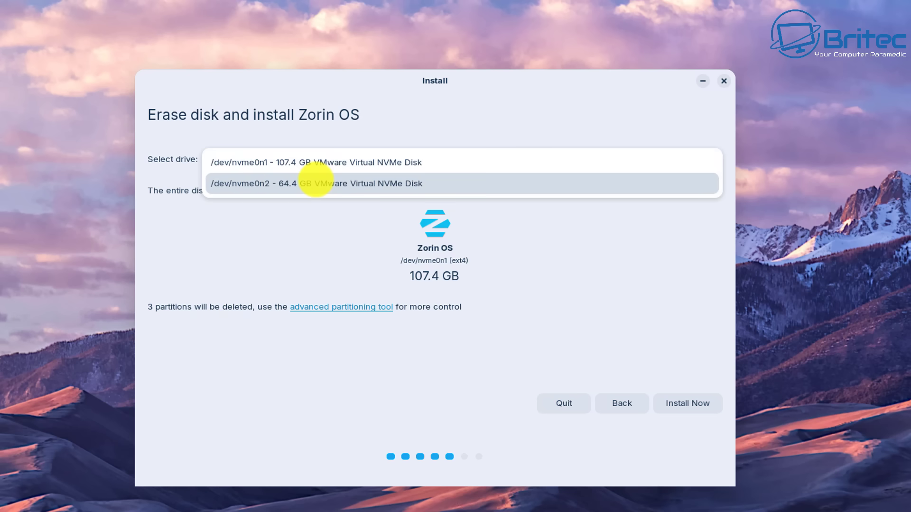
{"action": "left_click", "coordinate": [319, 178]}
{"action": "left_click", "coordinate": [308, 160]}
{"action": "left_click", "coordinate": [289, 138]}
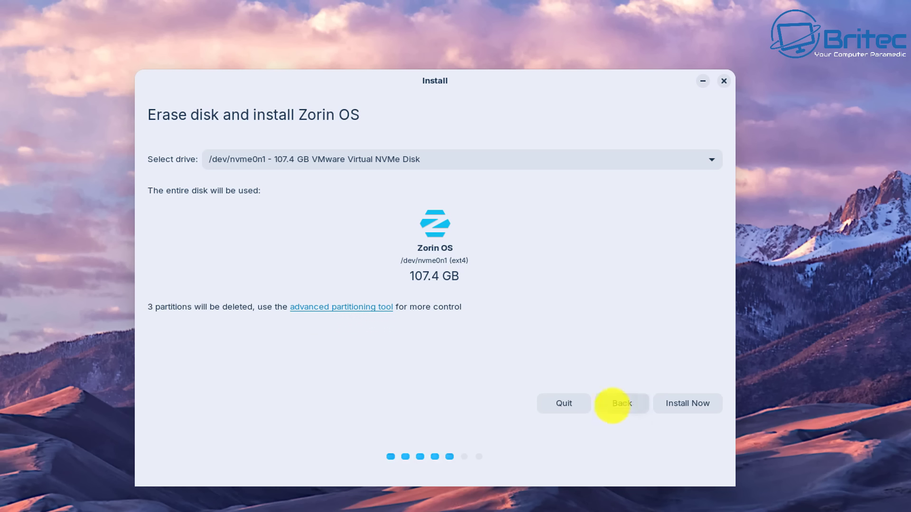
{"action": "left_click", "coordinate": [613, 404]}
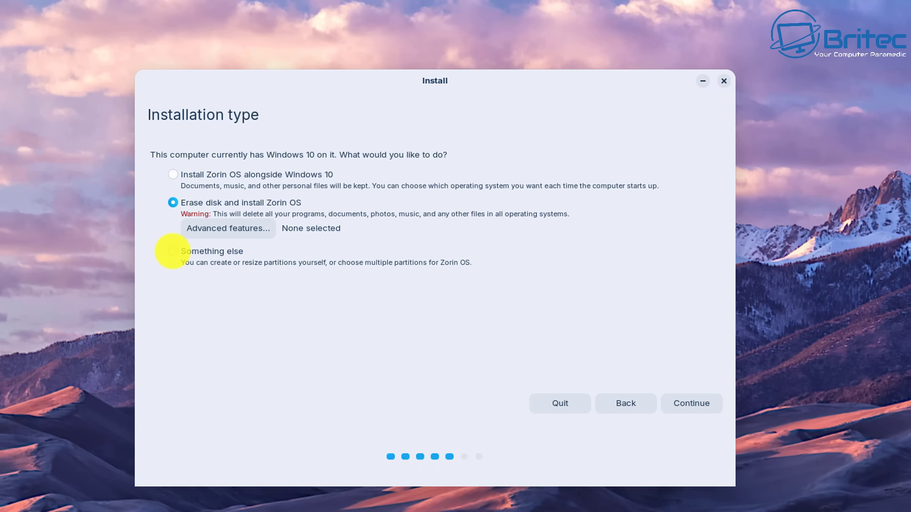
Step: Choose 'Something else' partitioning and set the boot loader device to /dev/nvme0n2
{"action": "left_click", "coordinate": [173, 251]}
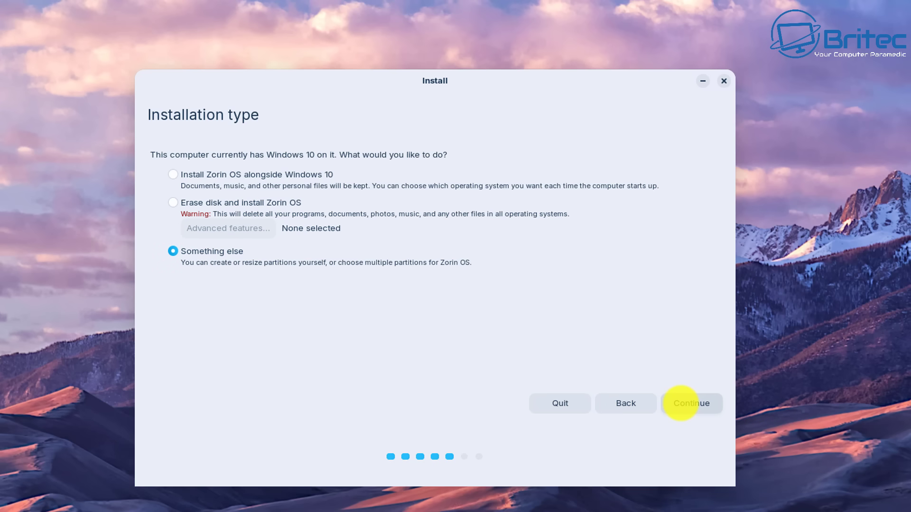
{"action": "left_click", "coordinate": [680, 403]}
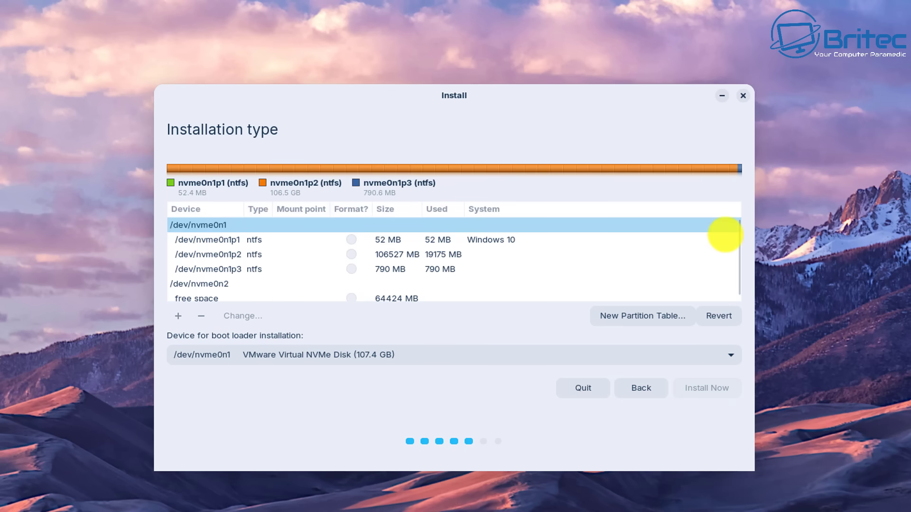
{"action": "left_click_drag", "start_coordinate": [735, 244], "coordinate": [739, 263]}
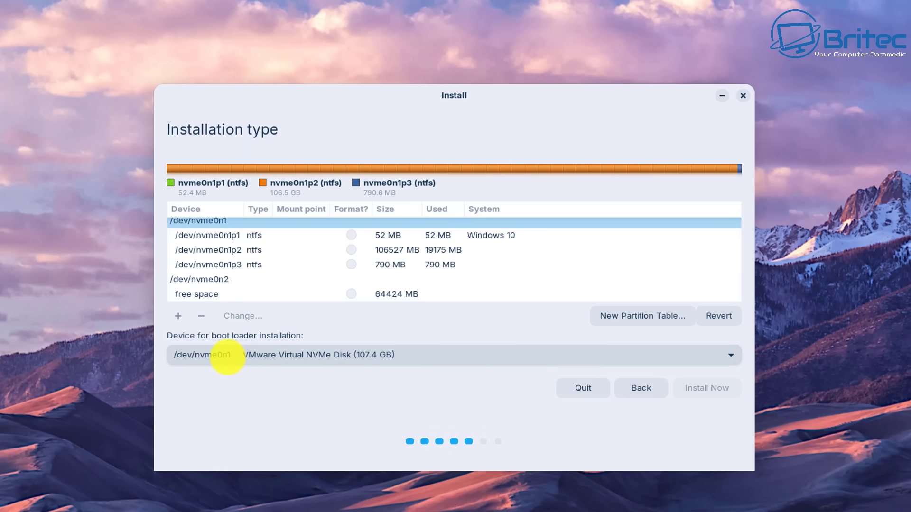
{"action": "left_click", "coordinate": [228, 357]}
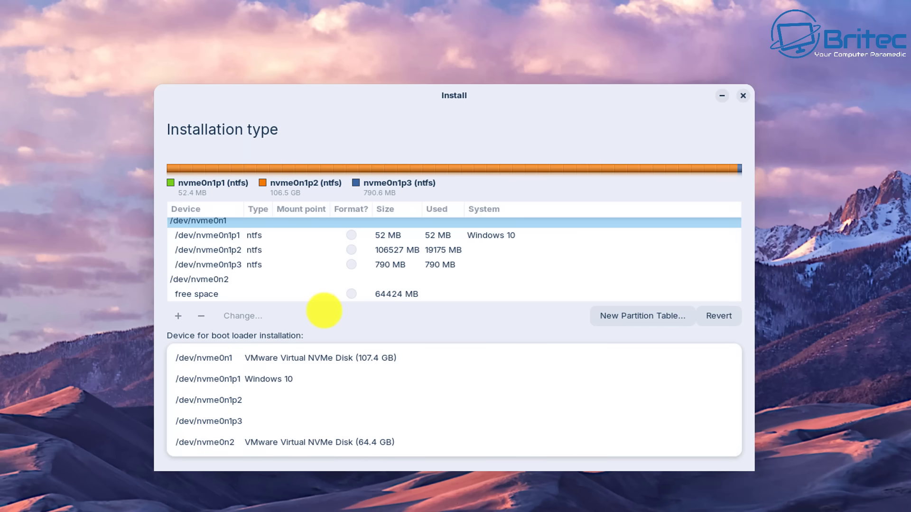
{"action": "left_click", "coordinate": [318, 308]}
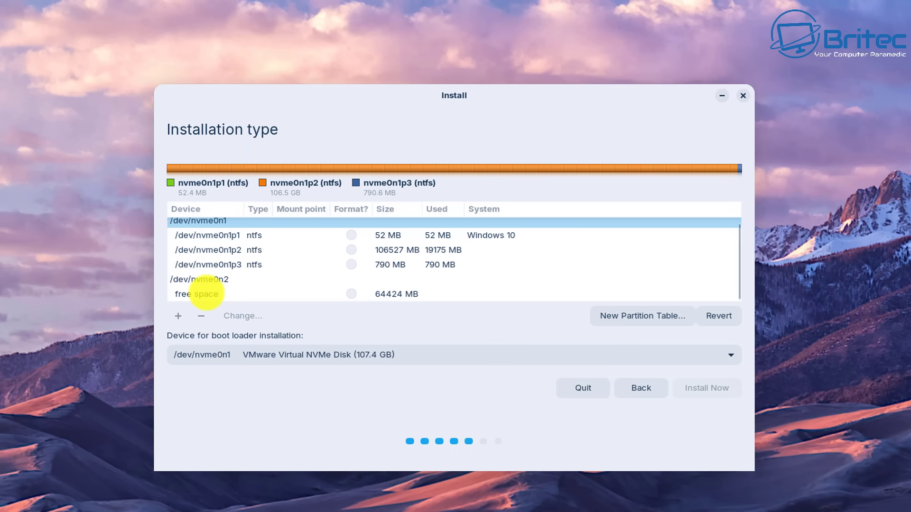
{"action": "left_click", "coordinate": [244, 356]}
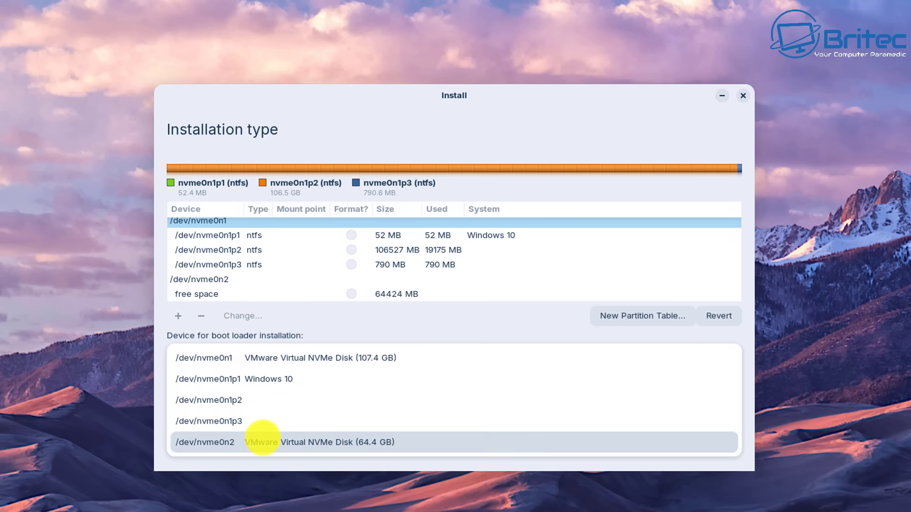
{"action": "left_click", "coordinate": [264, 440]}
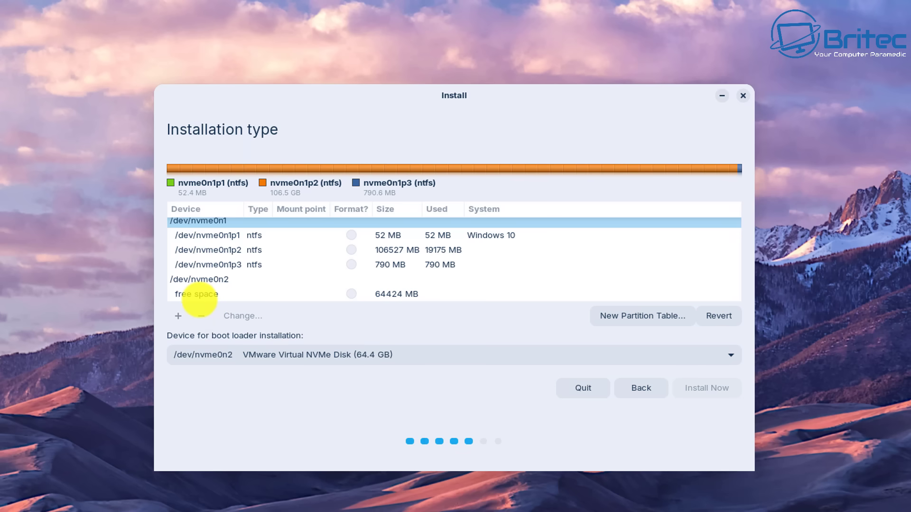
Step: Start a new partition in nvme0n2's 64424 MB free space
{"action": "left_click", "coordinate": [197, 294]}
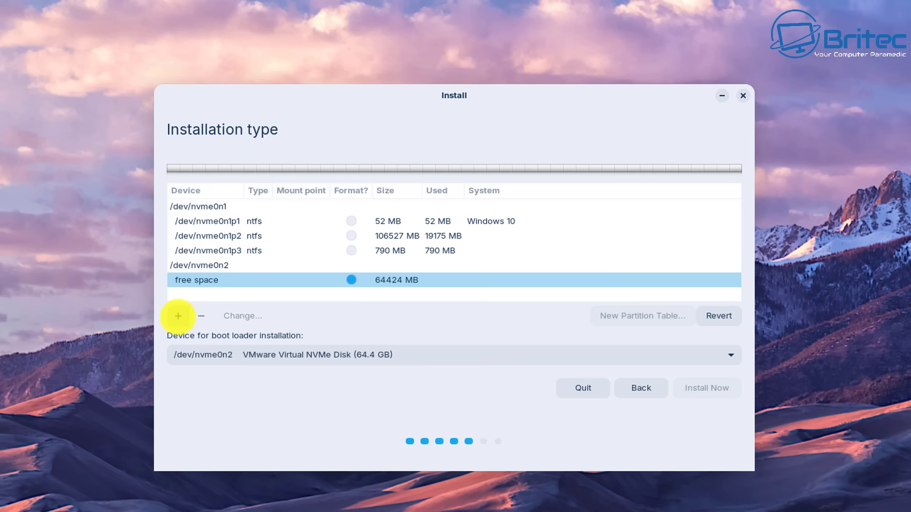
{"action": "left_click", "coordinate": [178, 316]}
{"action": "left_click_drag", "start_coordinate": [4, 1], "coordinate": [465, 143]}
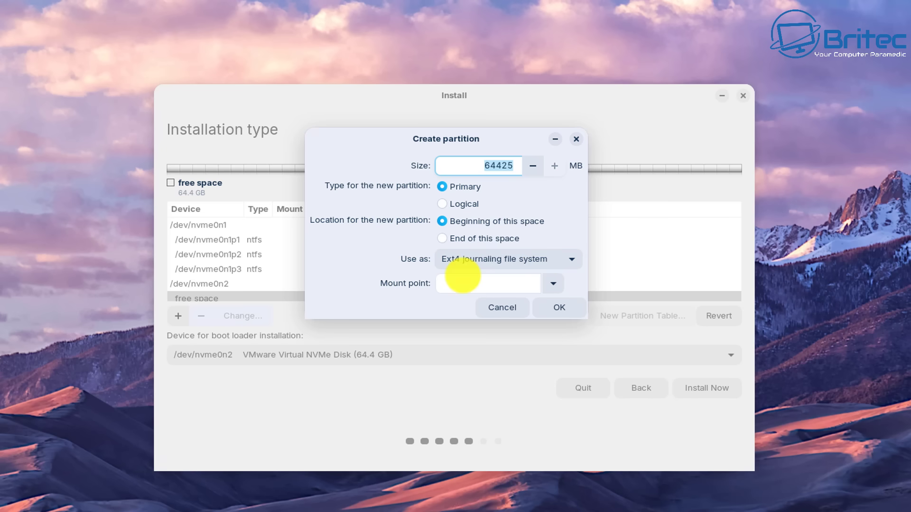
Step: Discard the planned root (/) Primary partition and go back to the installation type choices
{"action": "left_click", "coordinate": [553, 283]}
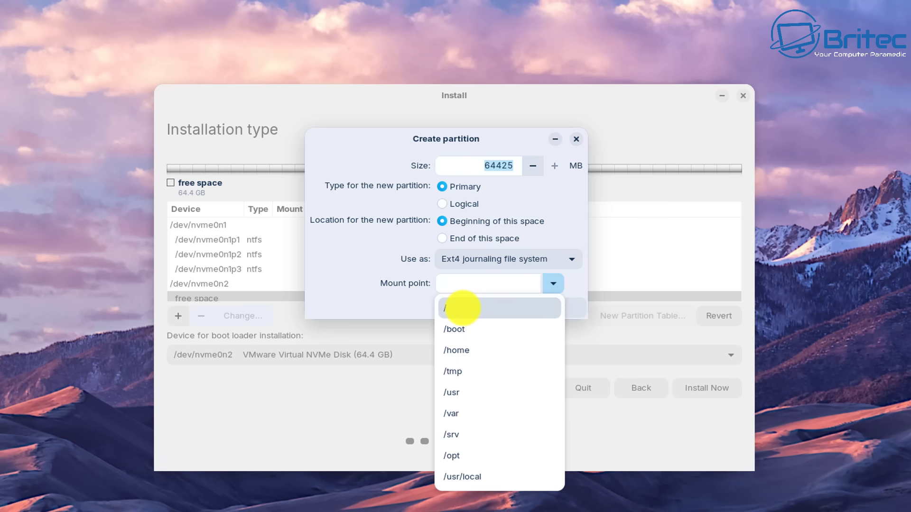
{"action": "left_click", "coordinate": [462, 309]}
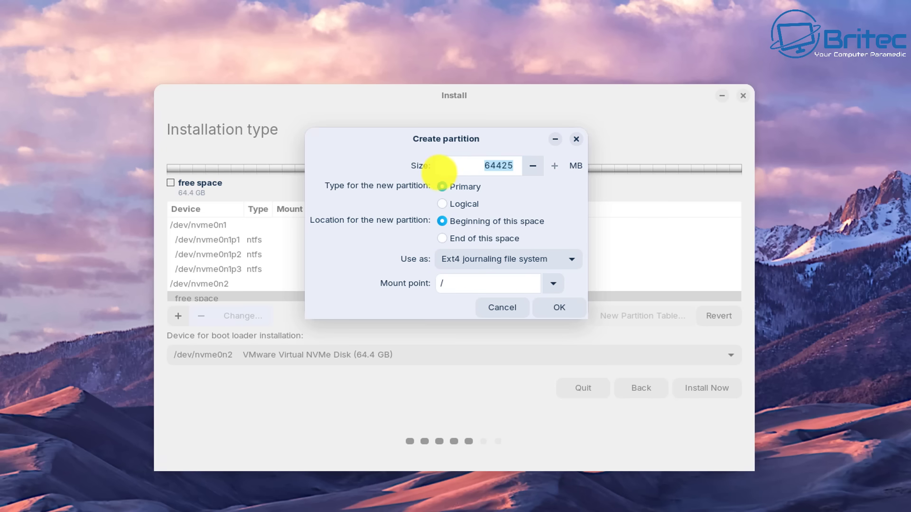
{"action": "left_click", "coordinate": [442, 204]}
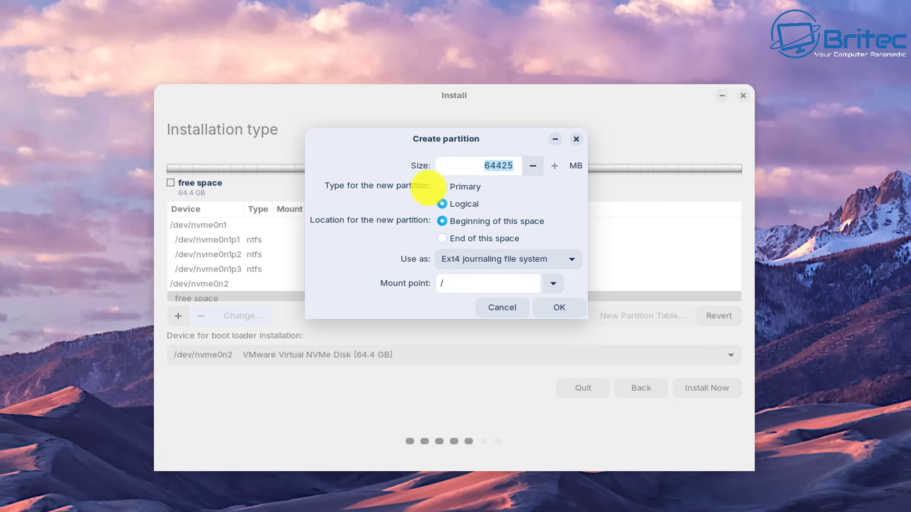
{"action": "left_click", "coordinate": [440, 187]}
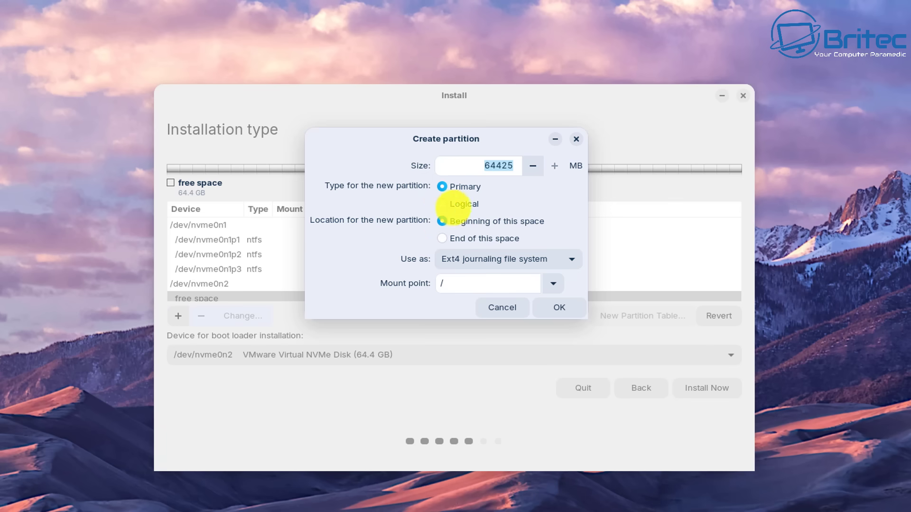
{"action": "left_click", "coordinate": [500, 306]}
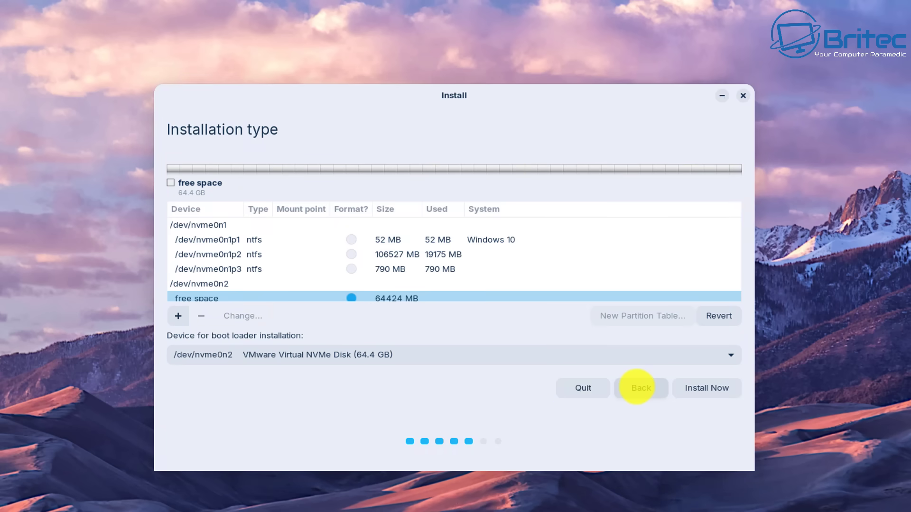
{"action": "left_click", "coordinate": [637, 386]}
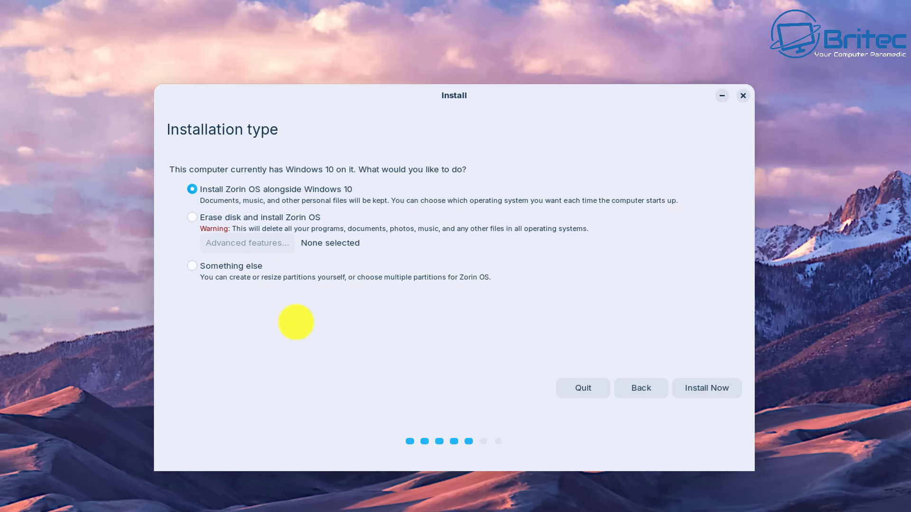
Step: Erase the 64.4 GB /dev/nvme0n2 disk for Zorin OS and confirm writing the changes
{"action": "left_click", "coordinate": [192, 217]}
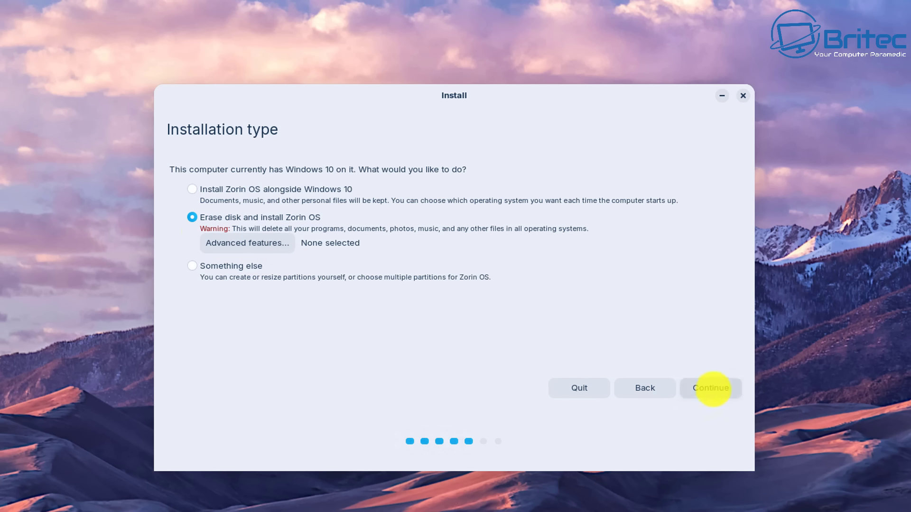
{"action": "left_click", "coordinate": [711, 388]}
{"action": "left_click", "coordinate": [363, 178]}
{"action": "left_click", "coordinate": [332, 197]}
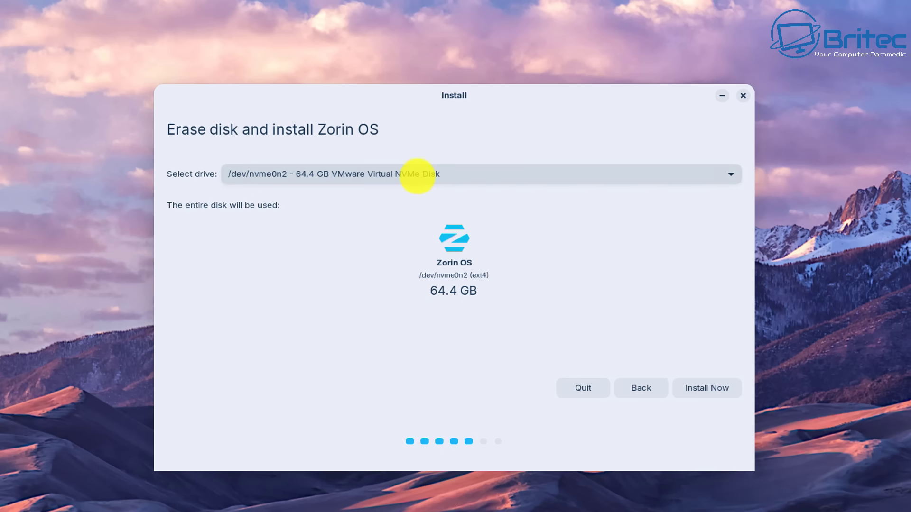
{"action": "left_click", "coordinate": [703, 390]}
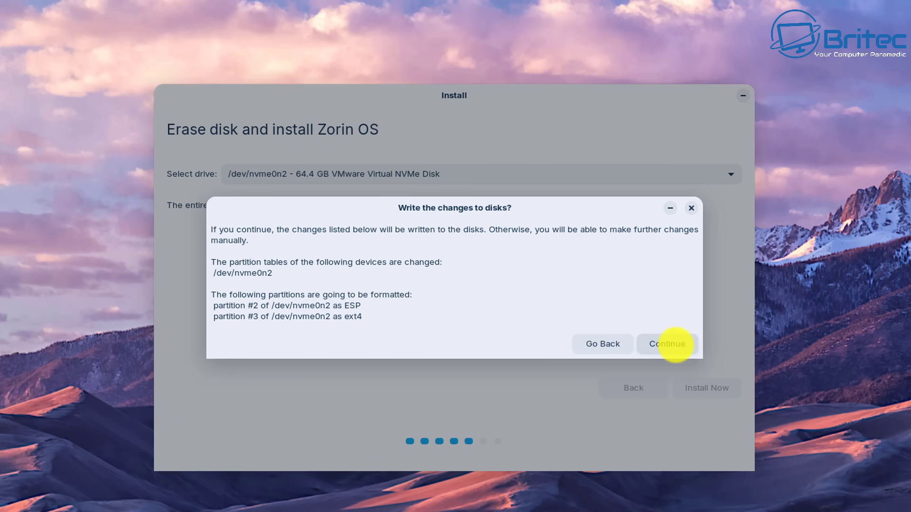
{"action": "left_click", "coordinate": [673, 344]}
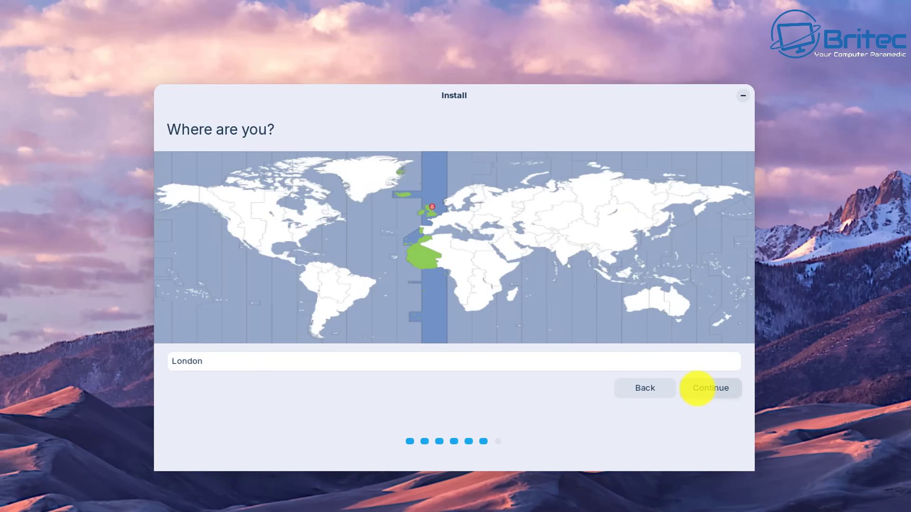
Step: Keep London as the location, enter the account name and password twice, and begin installing
{"action": "left_click", "coordinate": [697, 386]}
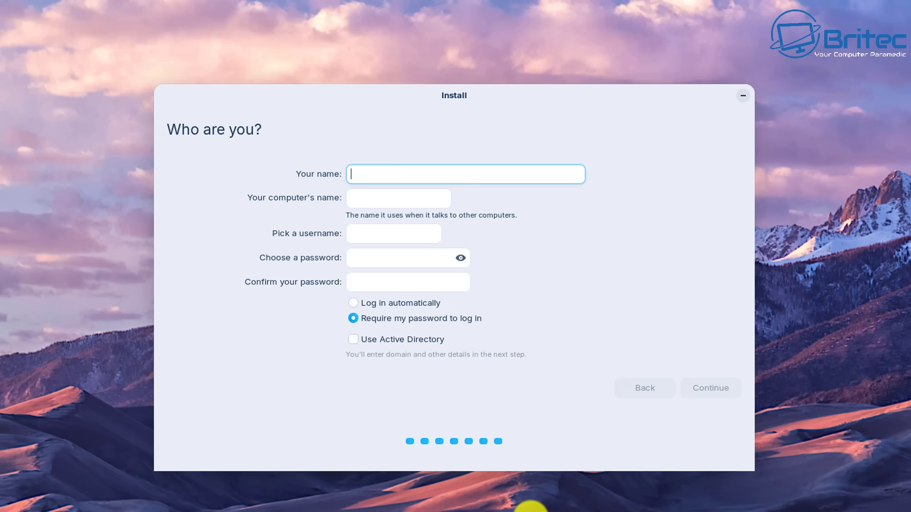
{"action": "type", "text": "Britec"}
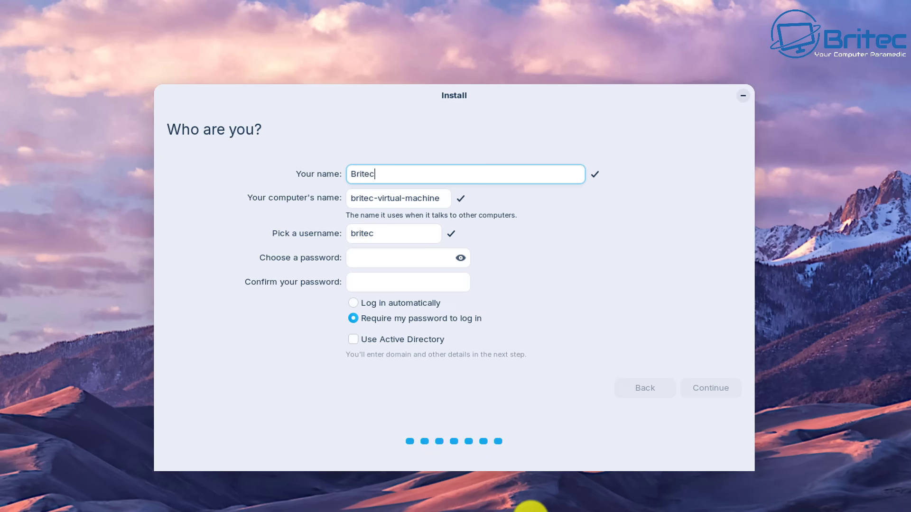
{"action": "left_click", "coordinate": [412, 261]}
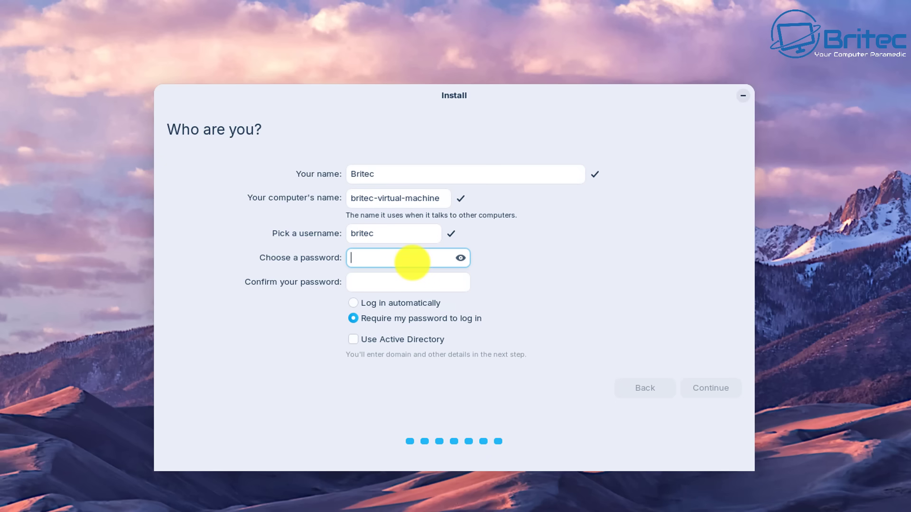
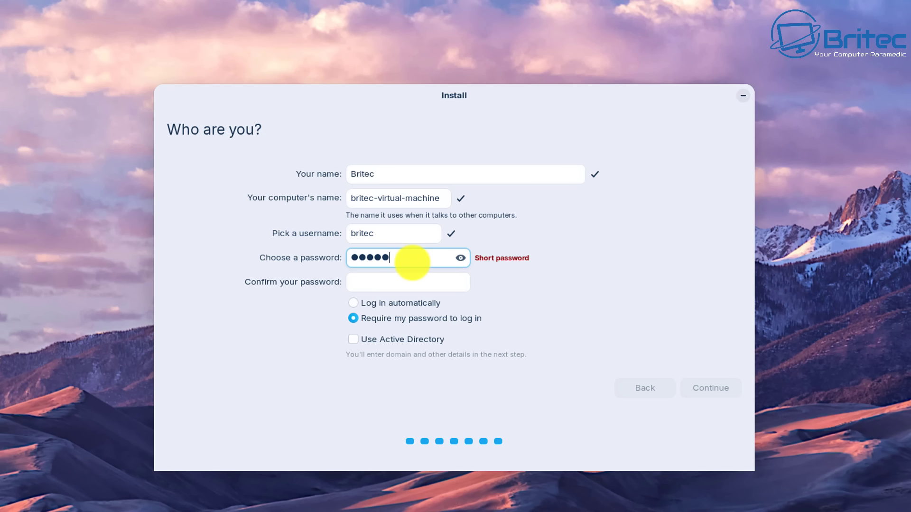
{"action": "left_click", "coordinate": [366, 283]}
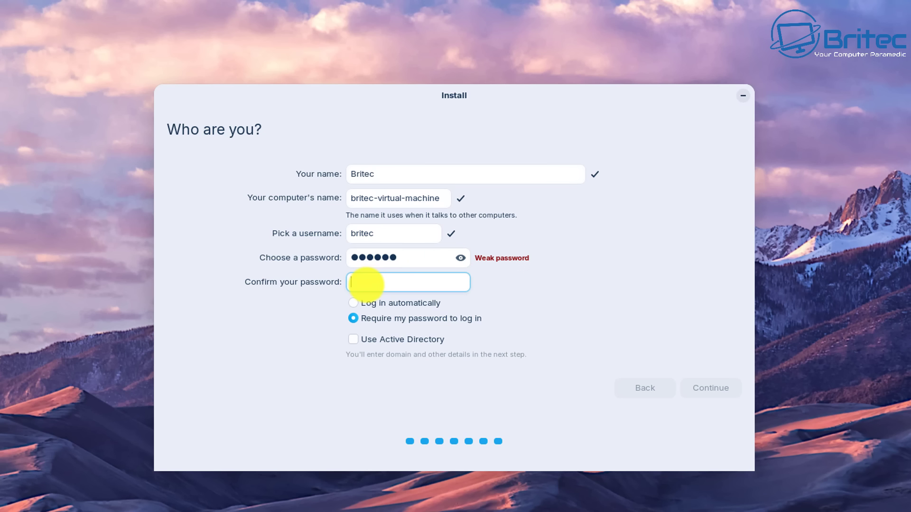
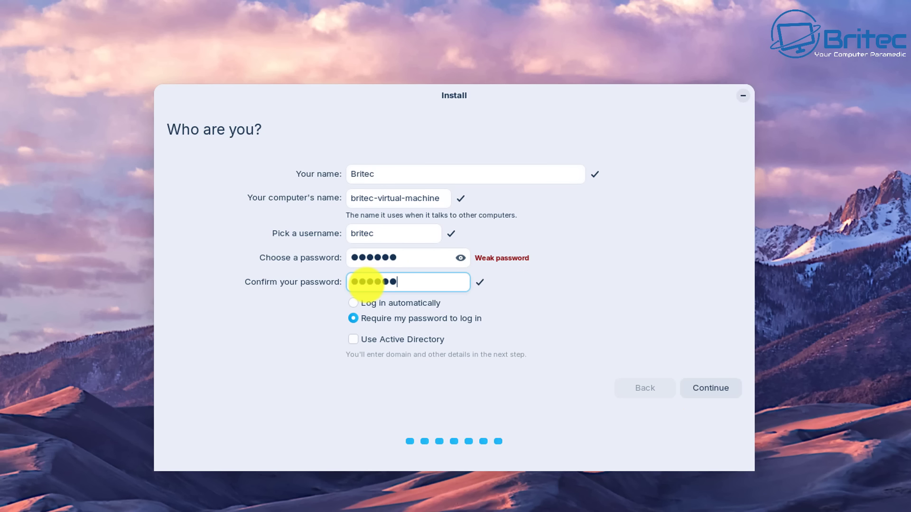
{"action": "left_click", "coordinate": [711, 387]}
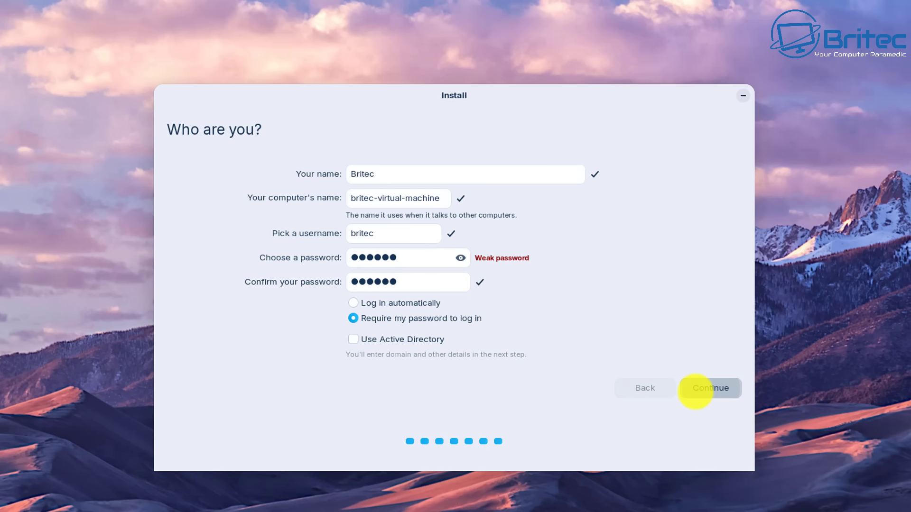
{"action": "left_click", "coordinate": [695, 390]}
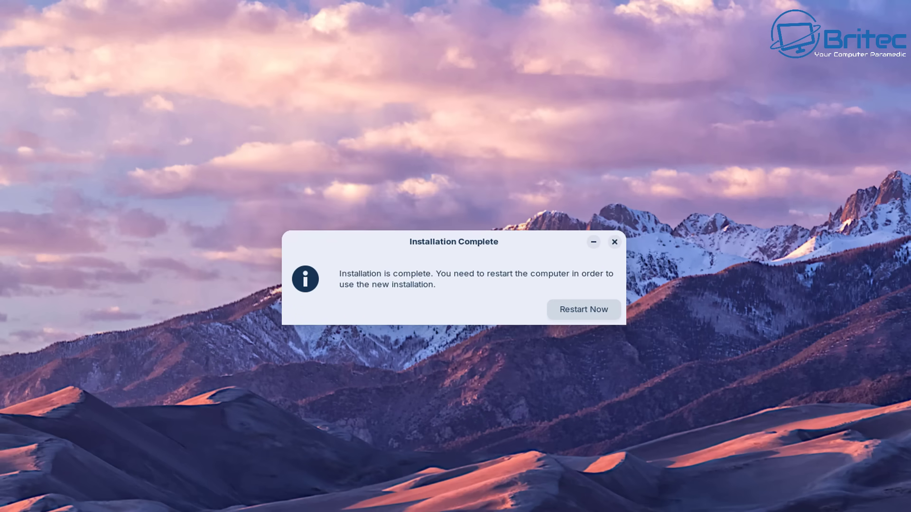
Step: Restart the computer from the Installation Complete prompt to finish the Zorin OS install
{"action": "key", "text": "Return"}
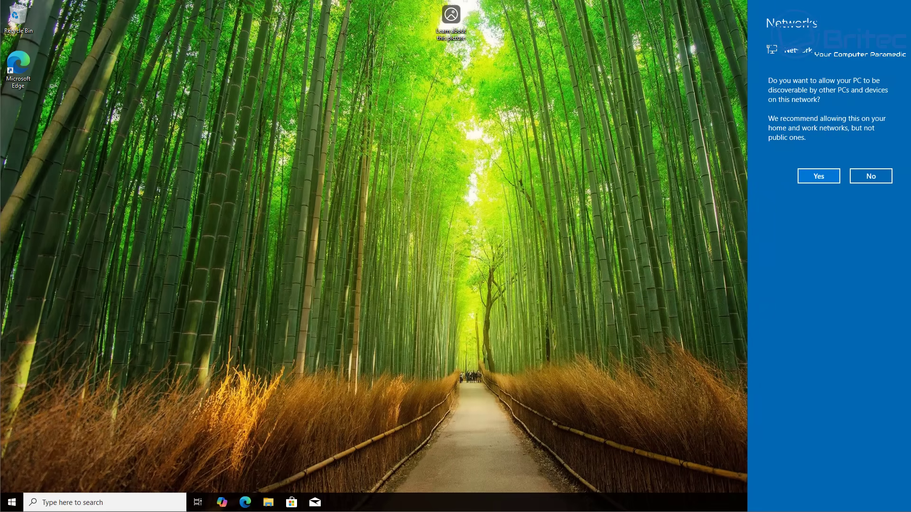
Step: Allow network discoverability on the Networks prompt, then bring up the Win+X power-user menu
{"action": "left_click", "coordinate": [812, 177]}
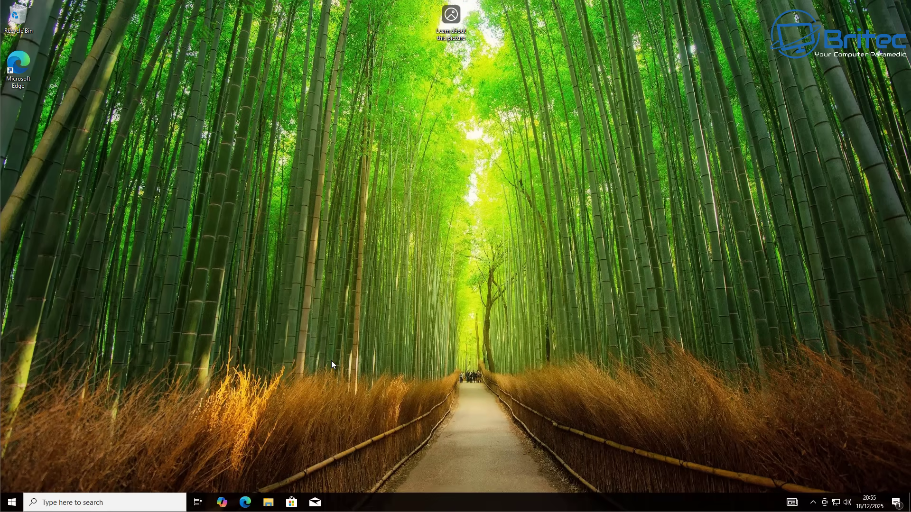
{"action": "right_click", "coordinate": [12, 502]}
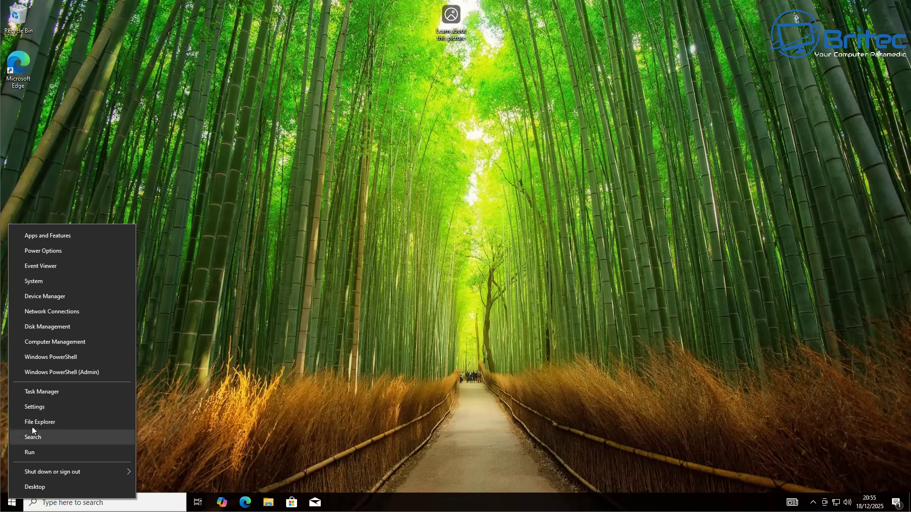
Step: Open Disk Management from the Win+X menu, maximize it to review the disks, then close it
{"action": "left_click", "coordinate": [57, 326]}
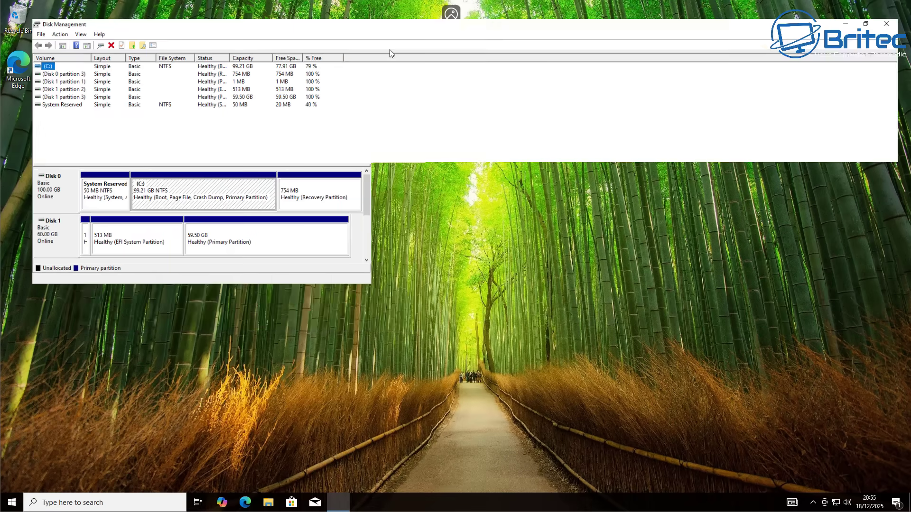
{"action": "left_click", "coordinate": [389, 51]}
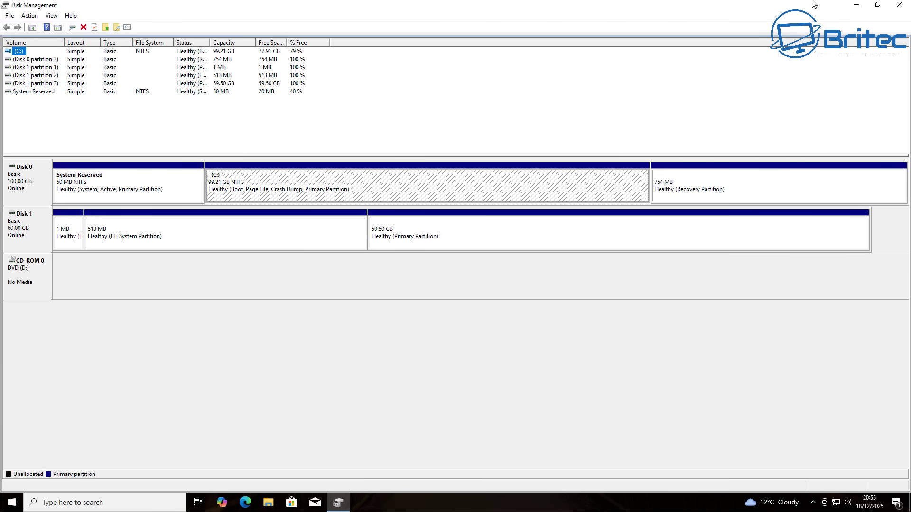
{"action": "left_click", "coordinate": [899, 4]}
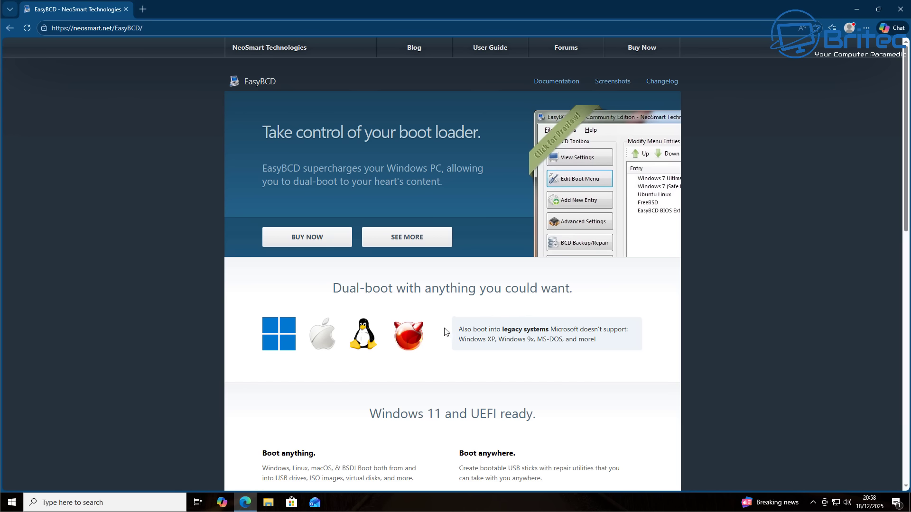
Step: Show the EasyBCD edition comparison with SEE MORE, then close Microsoft Edge
{"action": "left_click", "coordinate": [391, 240]}
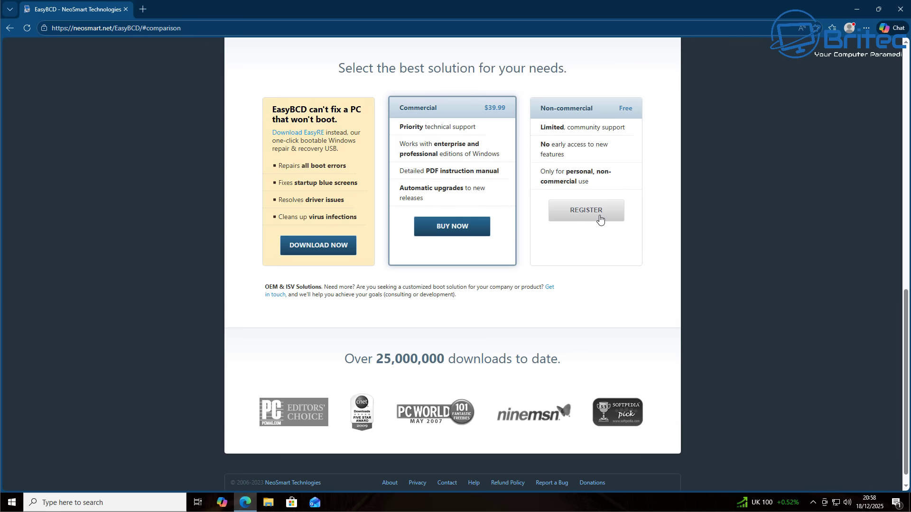
{"action": "left_click", "coordinate": [900, 9]}
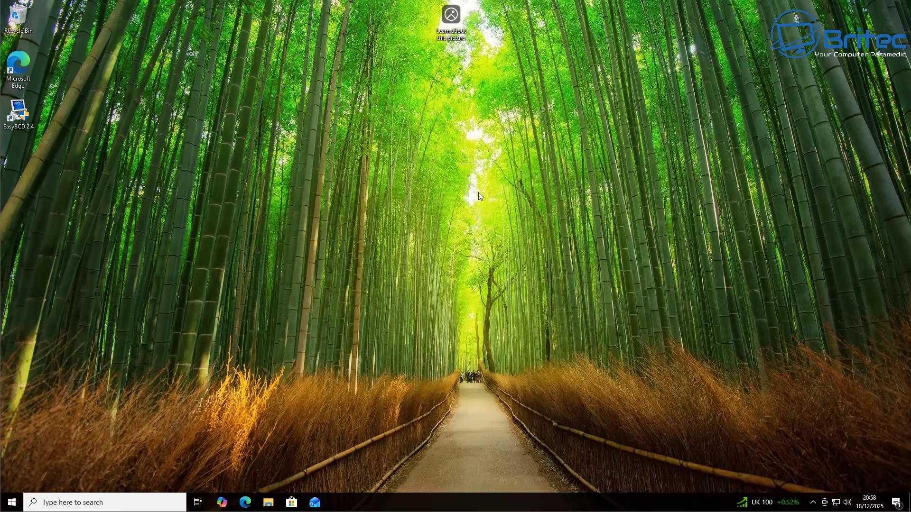
Step: Launch EasyBCD 2.4 from the desktop with UAC approval and go to Add New Entry
{"action": "double_click", "coordinate": [21, 113]}
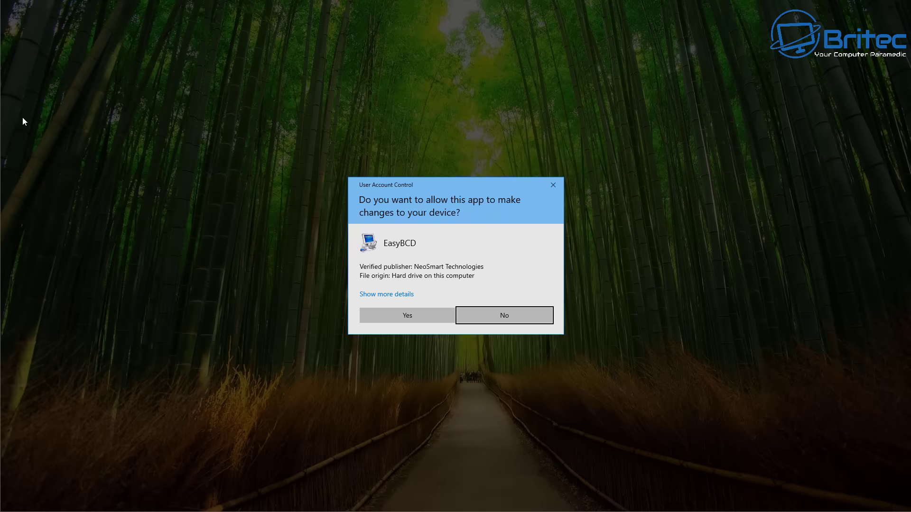
{"action": "left_click", "coordinate": [397, 315]}
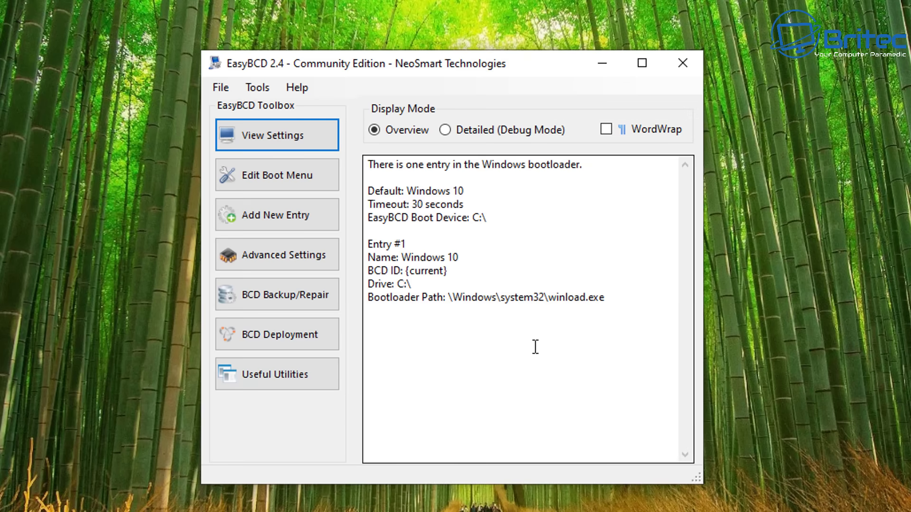
{"action": "left_click", "coordinate": [258, 218]}
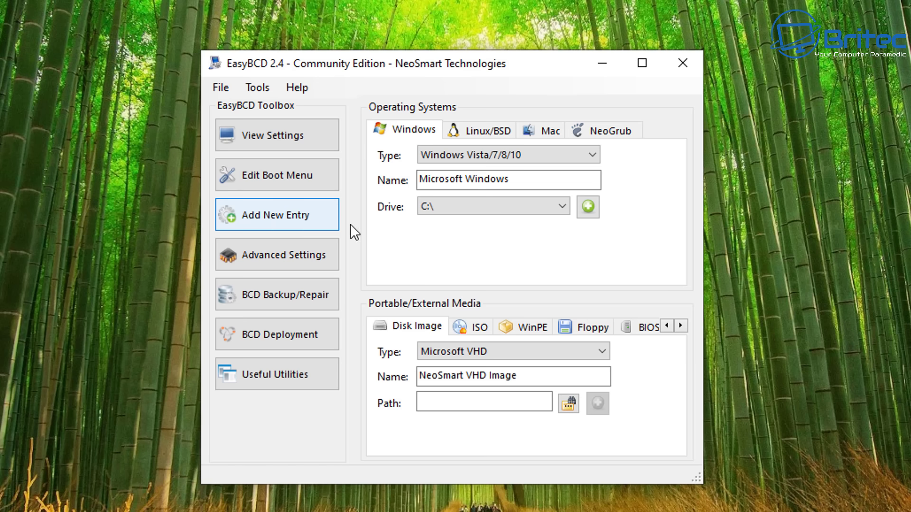
Step: Set up a Linux/BSD GRUB 2 entry, renaming it from NeoSmart Linux to ZorinOS
{"action": "left_click", "coordinate": [487, 127]}
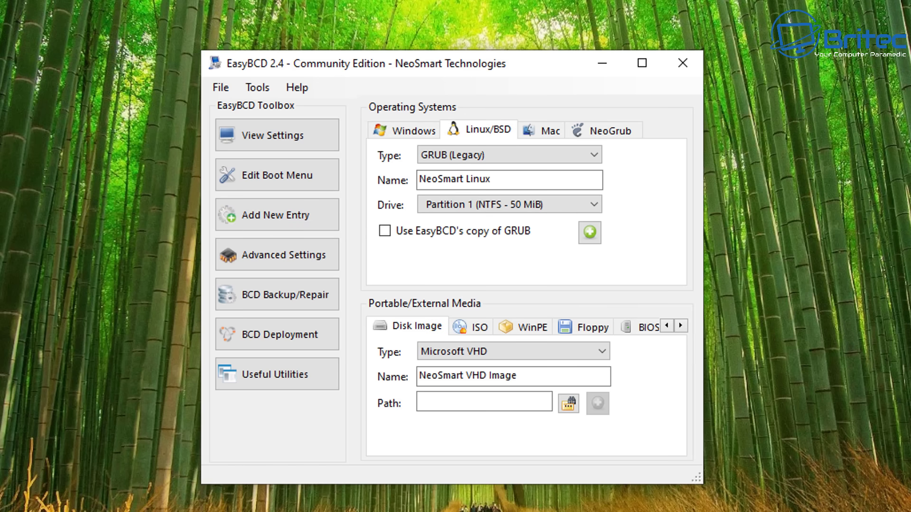
{"action": "left_click", "coordinate": [490, 154]}
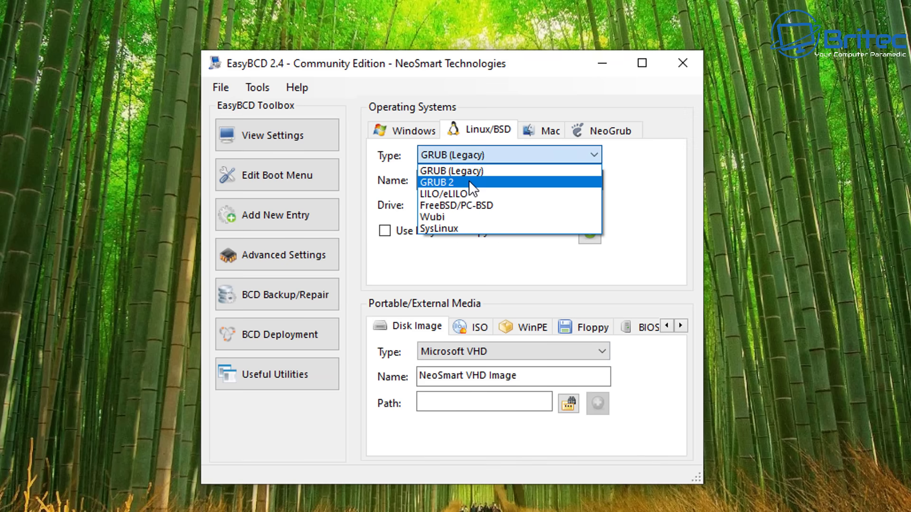
{"action": "left_click", "coordinate": [470, 182]}
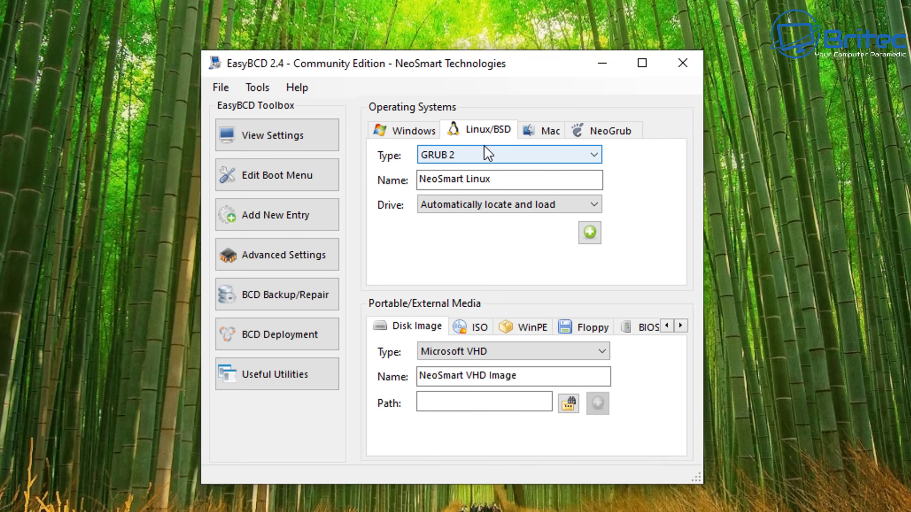
{"action": "left_click", "coordinate": [497, 175]}
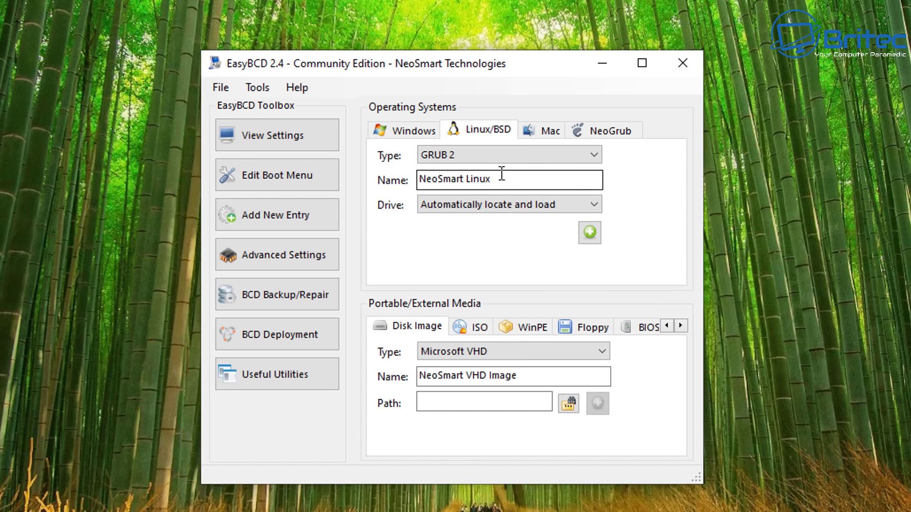
{"action": "left_click_drag", "start_coordinate": [501, 174], "coordinate": [386, 179]}
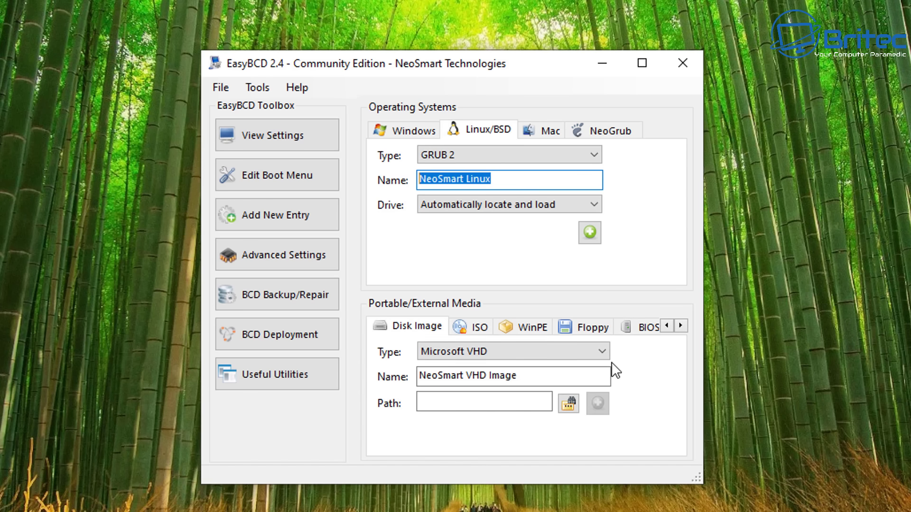
{"action": "type", "text": "ZorinOS"}
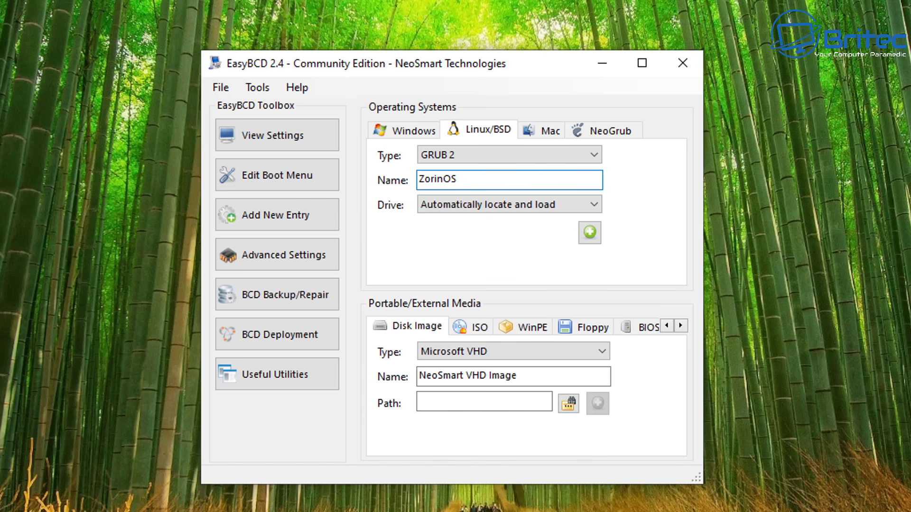
Step: Target Drive 1 Partition 1 (0x48 - 1 MiB), add the ZorinOS entry, and view the boot menu
{"action": "left_click", "coordinate": [589, 203]}
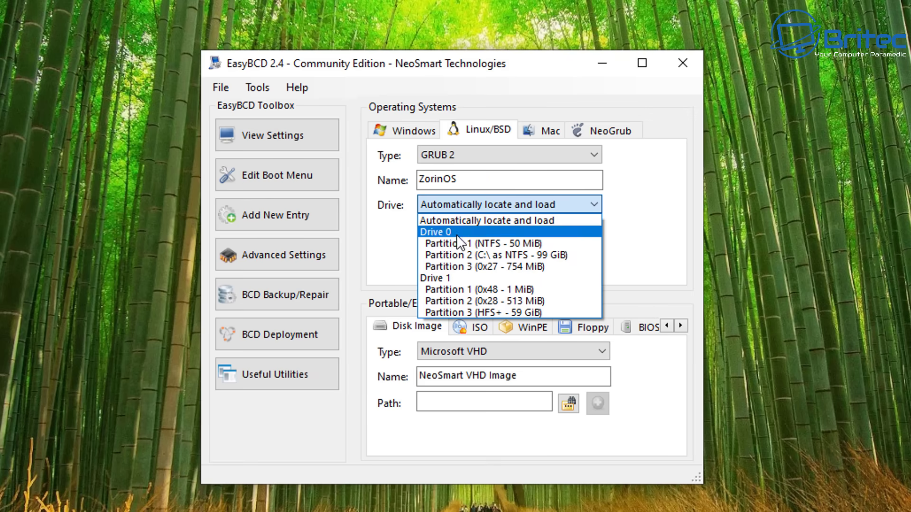
{"action": "left_click", "coordinate": [458, 290]}
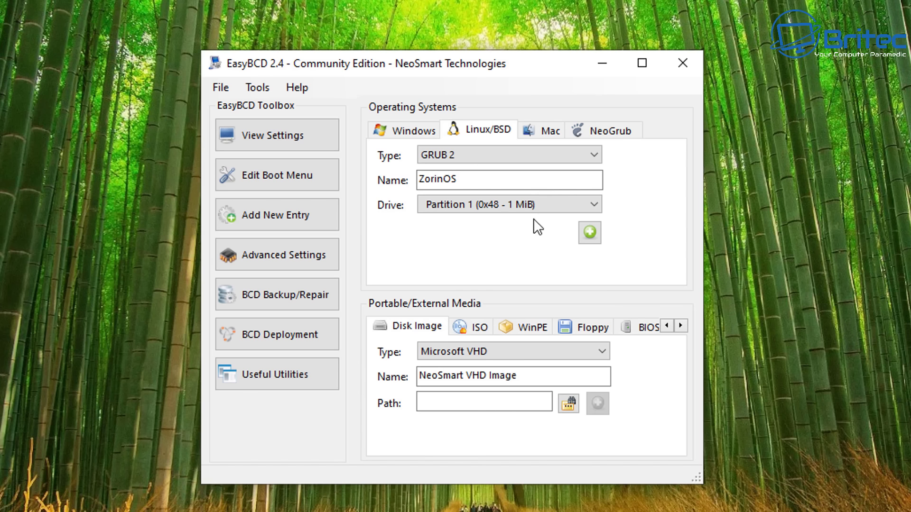
{"action": "left_click", "coordinate": [584, 233]}
{"action": "left_click", "coordinate": [273, 174]}
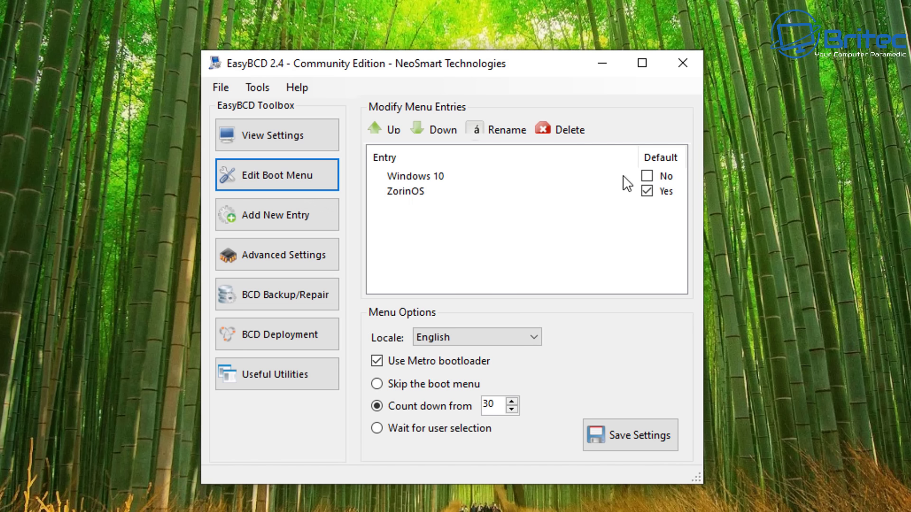
Step: Make Windows 10 the default boot entry, save the settings, and close EasyBCD
{"action": "left_click", "coordinate": [646, 177]}
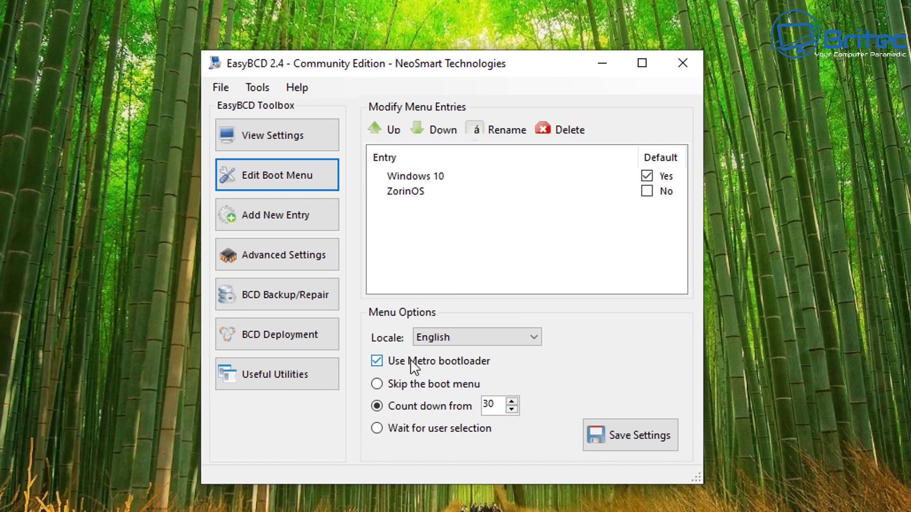
{"action": "left_click", "coordinate": [631, 436]}
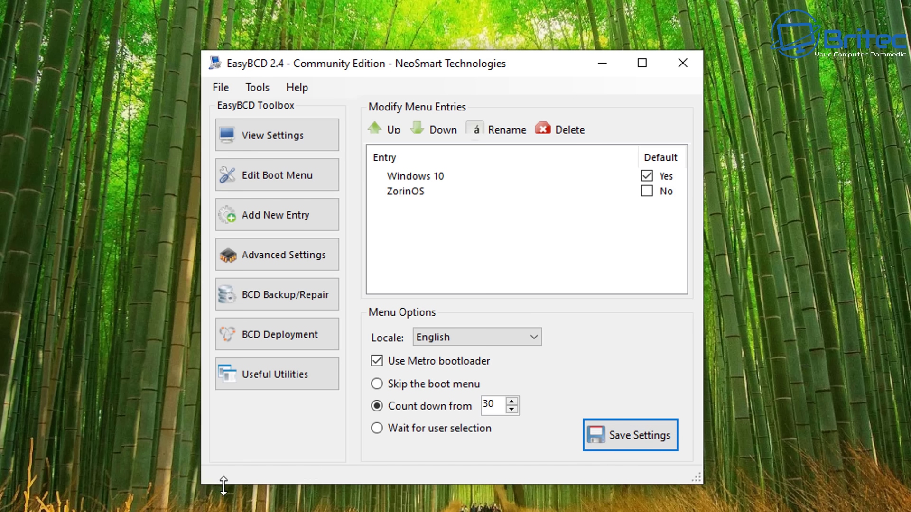
{"action": "left_click", "coordinate": [688, 65]}
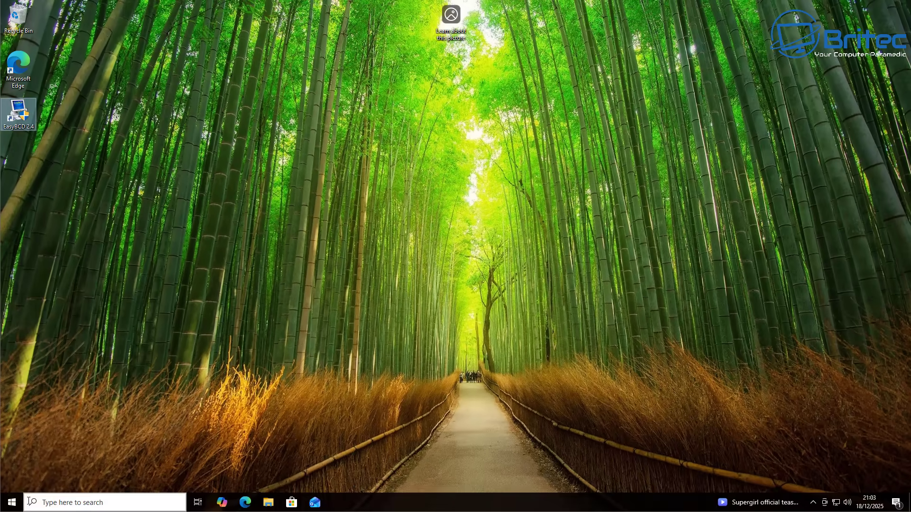
Step: Restart Windows 10 from the Start menu's Power options to reach the OS choice screen
{"action": "left_click", "coordinate": [11, 502]}
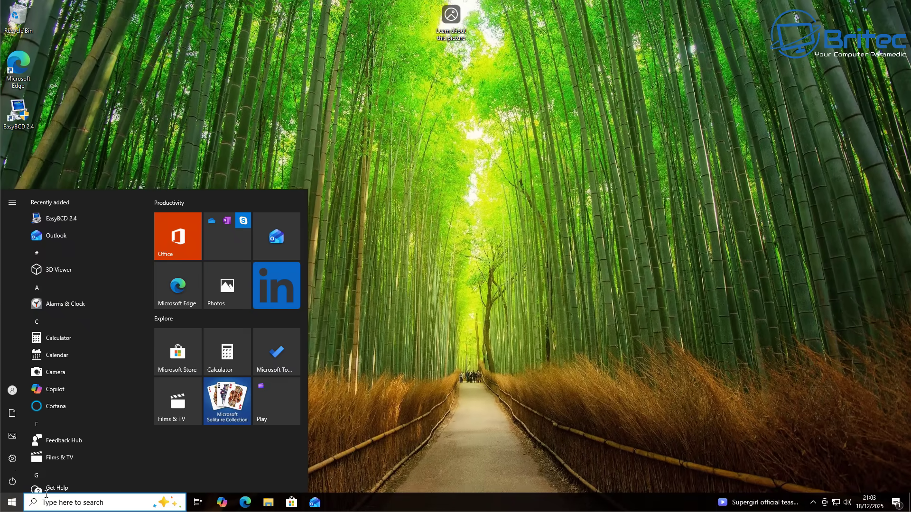
{"action": "left_click", "coordinate": [12, 482]}
{"action": "left_click", "coordinate": [24, 458]}
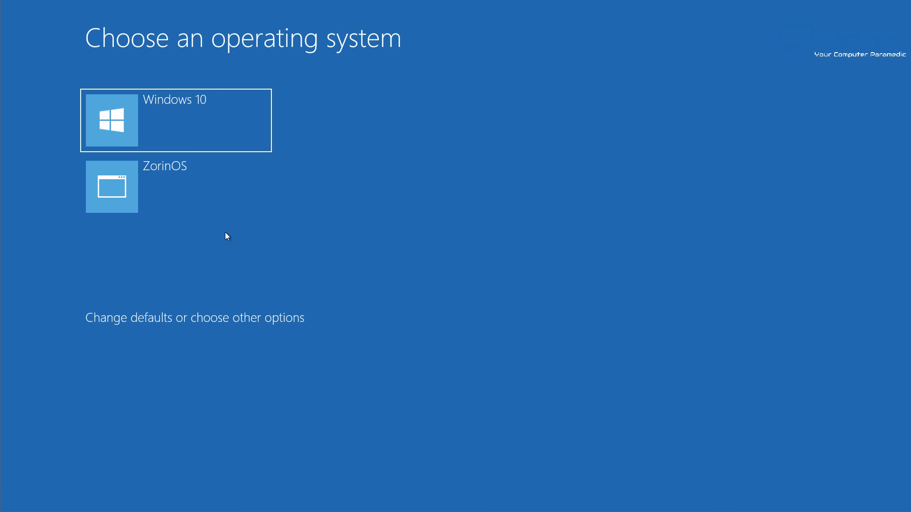
Step: Boot the ZorinOS entry, sign in with the account password, then open and close the Zorin menu
{"action": "left_click", "coordinate": [200, 213]}
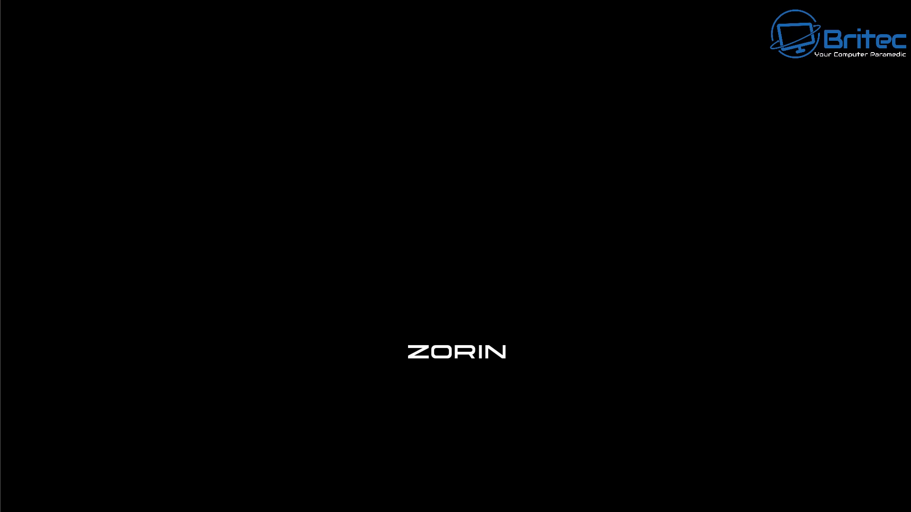
{"action": "key", "text": "Return"}
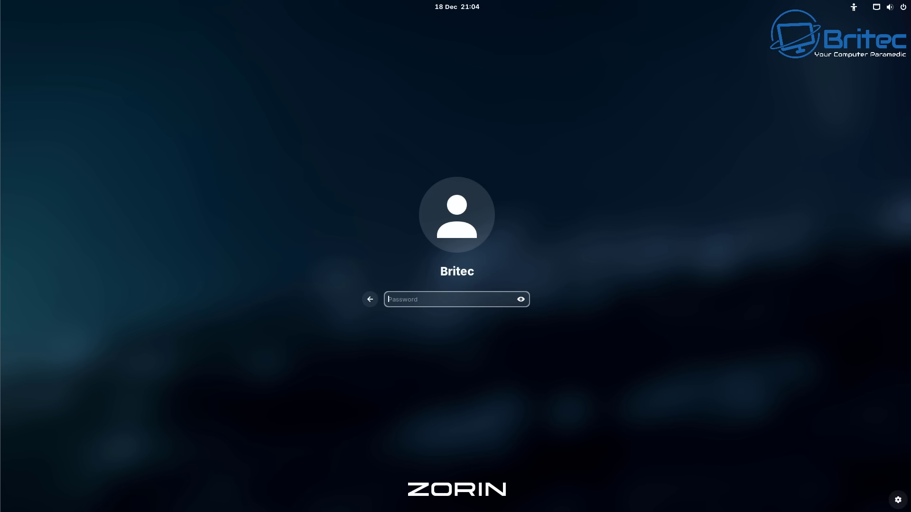
{"action": "type", "text": "••••••"}
{"action": "key", "text": "Return"}
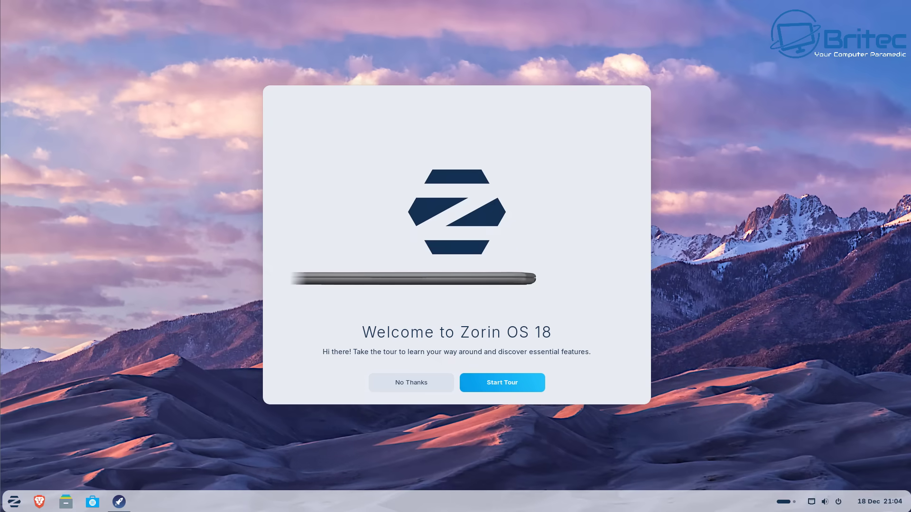
{"action": "left_click", "coordinate": [14, 502]}
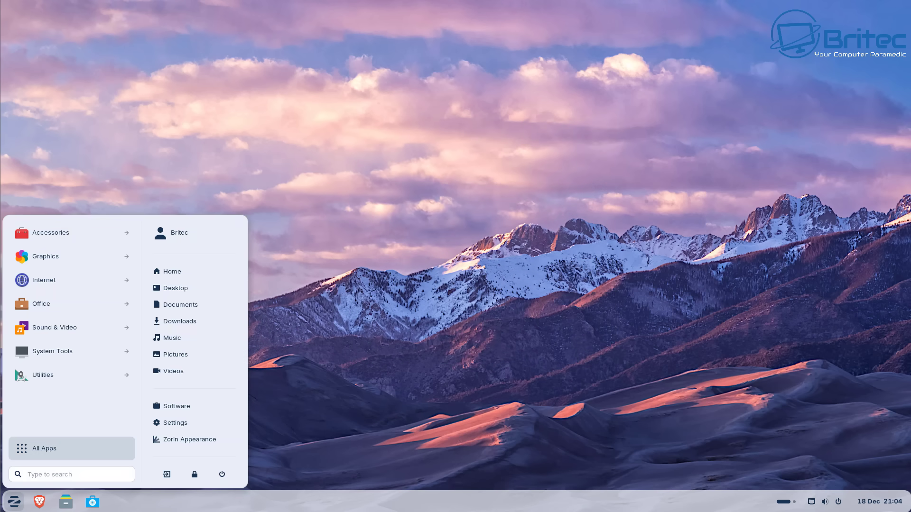
{"action": "left_click", "coordinate": [189, 439]}
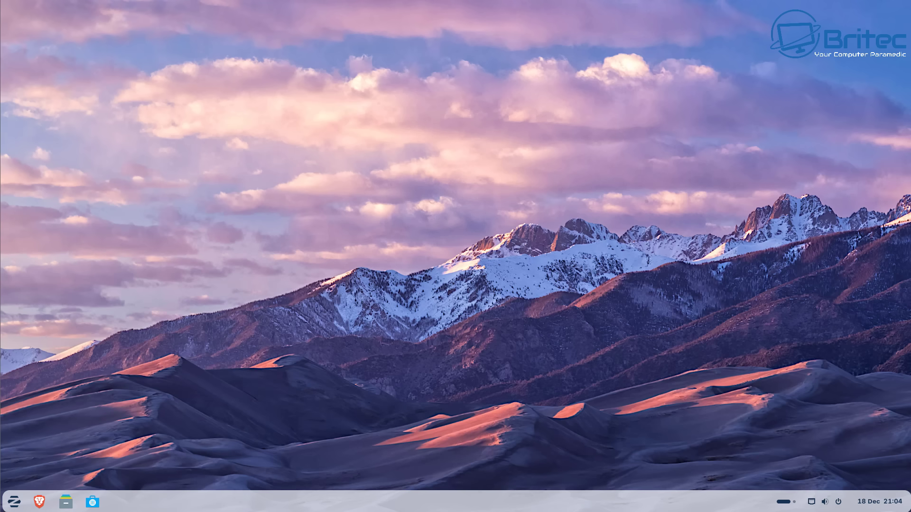
Step: Search the Zorin menu for 'ter' and launch Terminal
{"action": "key", "text": "super"}
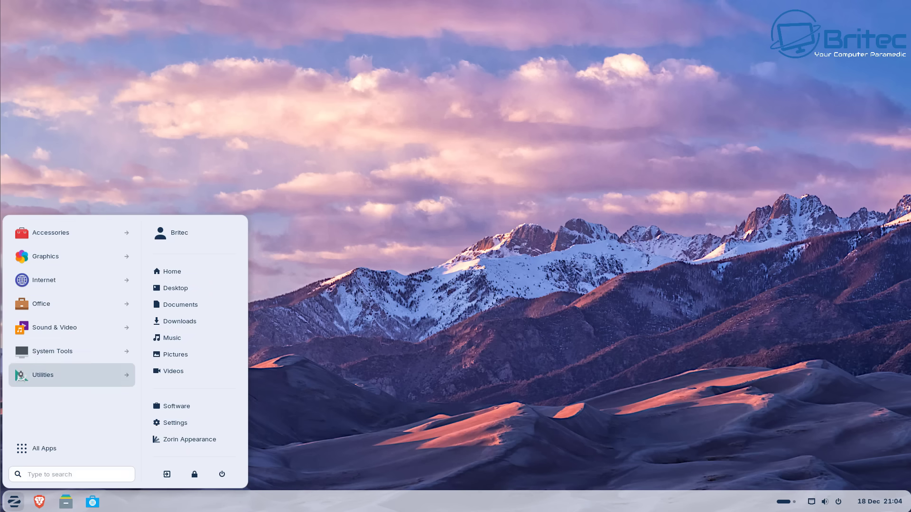
{"action": "left_click", "coordinate": [72, 474]}
{"action": "type", "text": "ter"}
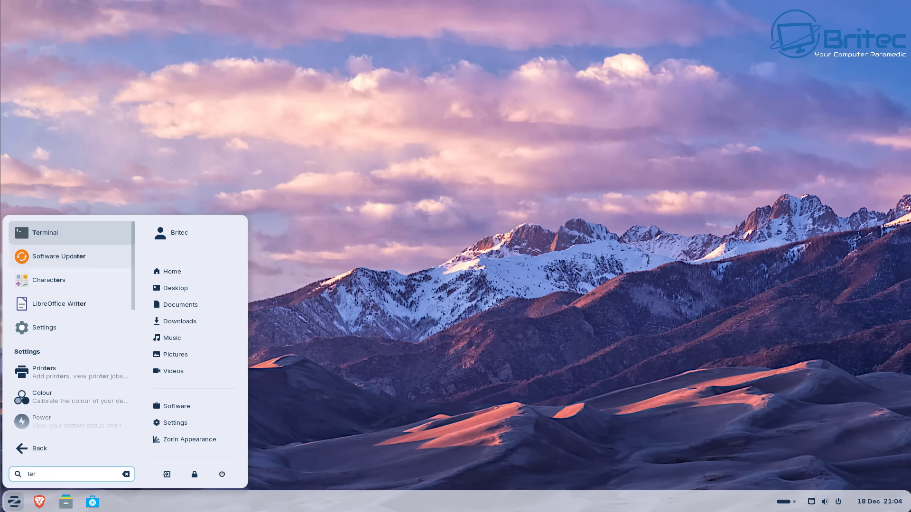
{"action": "key", "text": "Return"}
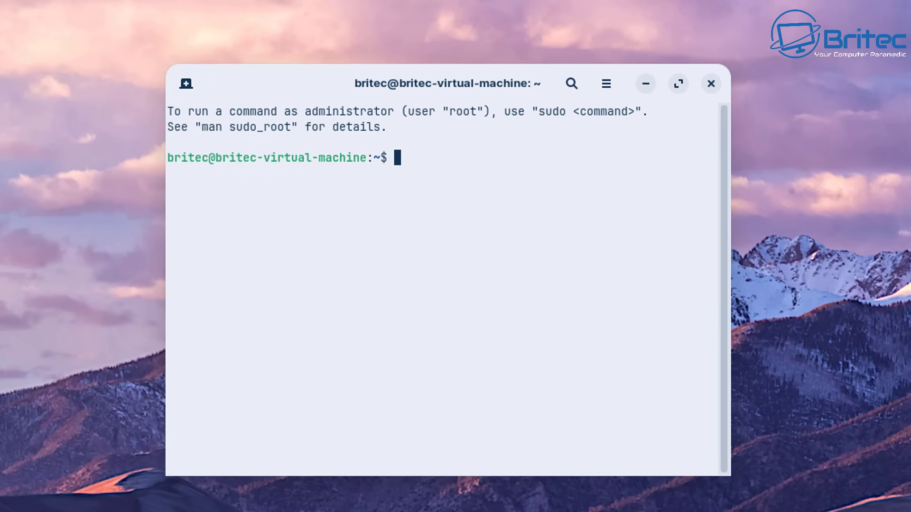
Step: Run sudo apt update with the sudo password, then type sudo apt upgrade
{"action": "type", "text": "sudo apt update"}
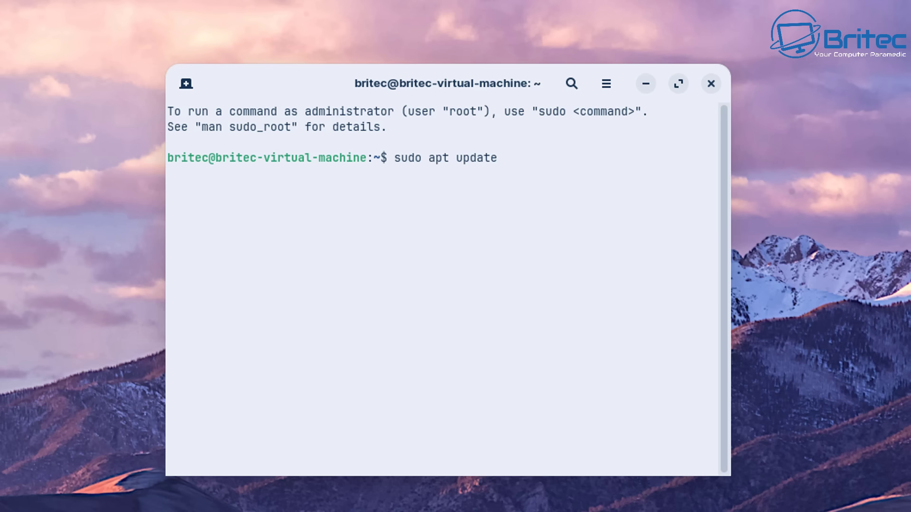
{"action": "key", "text": "Return"}
{"action": "type", "text": "*******"}
{"action": "key", "text": "Return"}
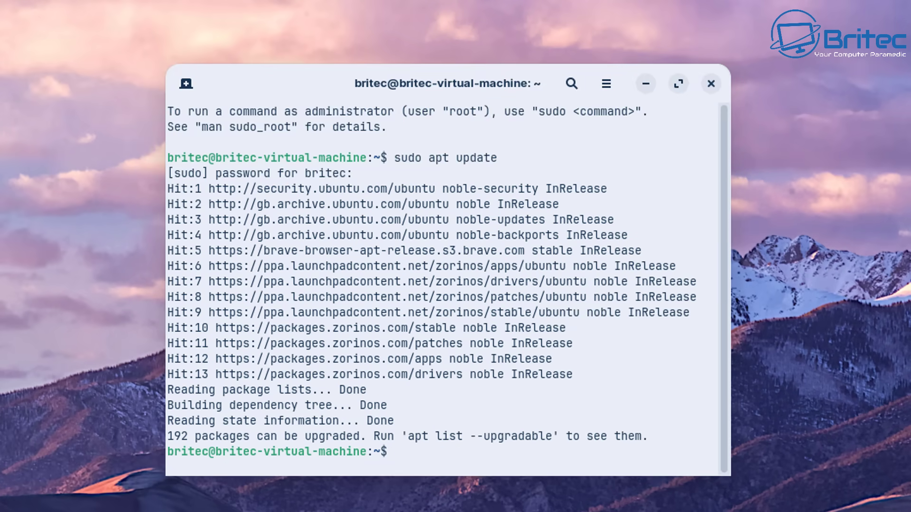
{"action": "type", "text": "sudo apt upgrade"}
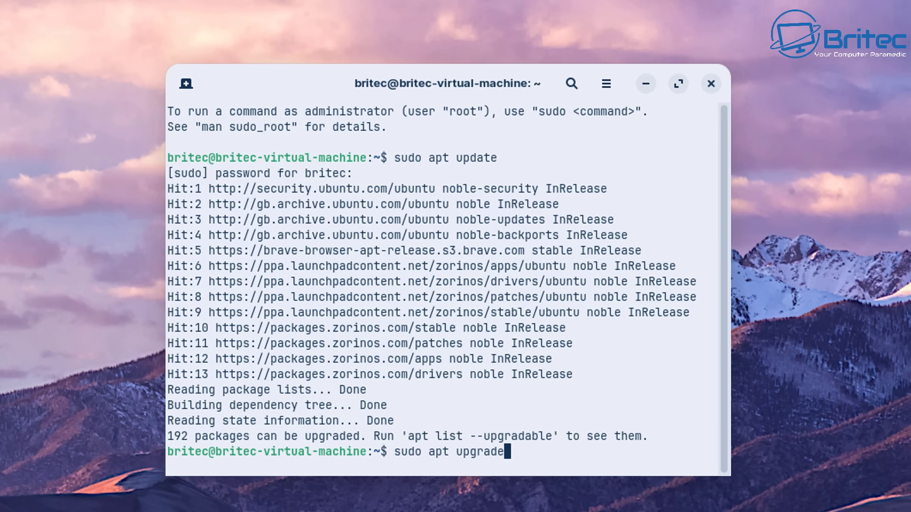
Step: Run sudo apt upgrade and answer y to install all available package upgrades
{"action": "key", "text": "Return"}
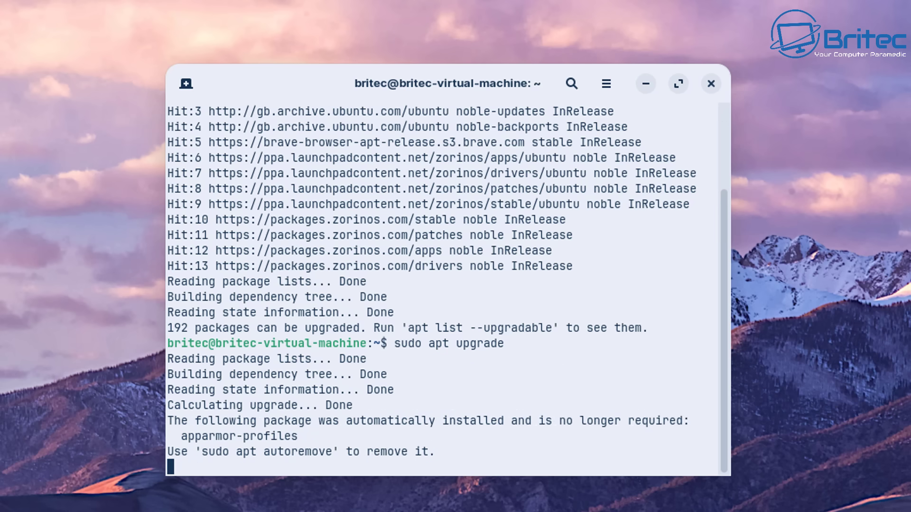
{"action": "type", "text": "y"}
{"action": "key", "text": "Return"}
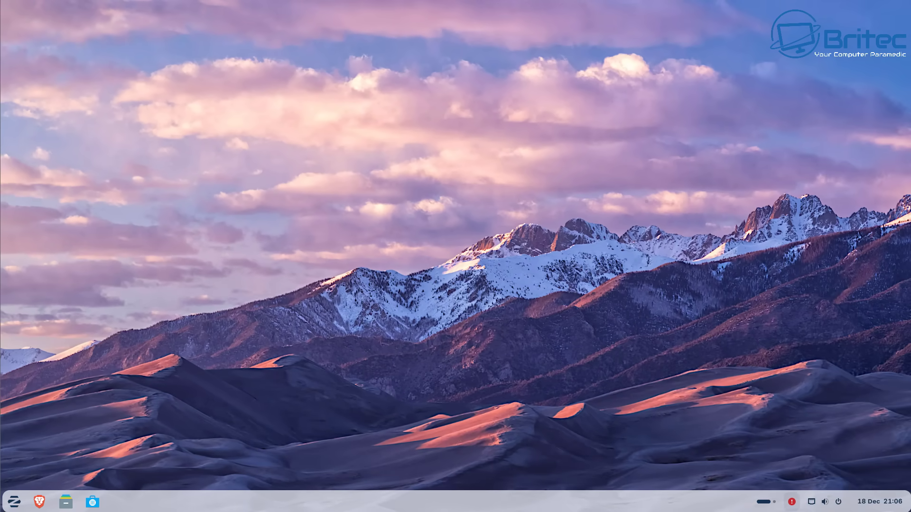
Step: Show the pending updates from the red tray icon and choose Restart Later
{"action": "left_click", "coordinate": [791, 501]}
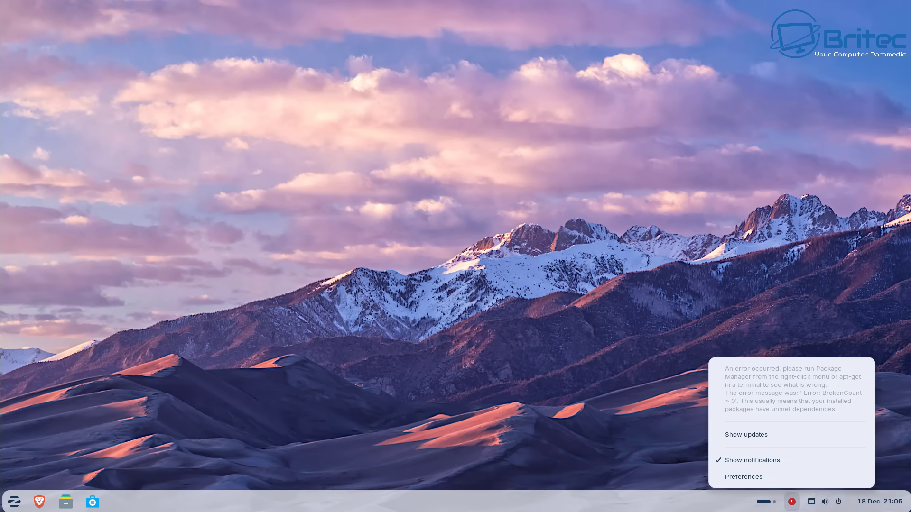
{"action": "left_click", "coordinate": [791, 501]}
{"action": "left_click", "coordinate": [791, 502]}
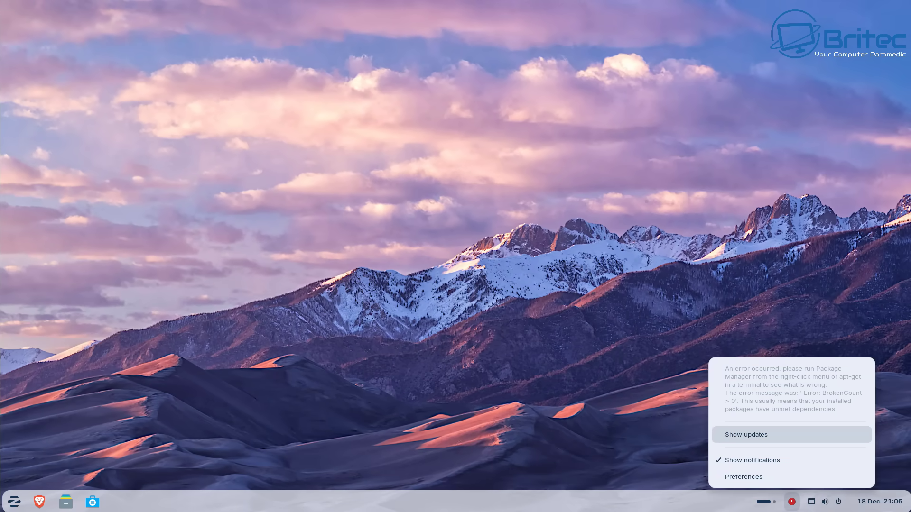
{"action": "left_click", "coordinate": [759, 434]}
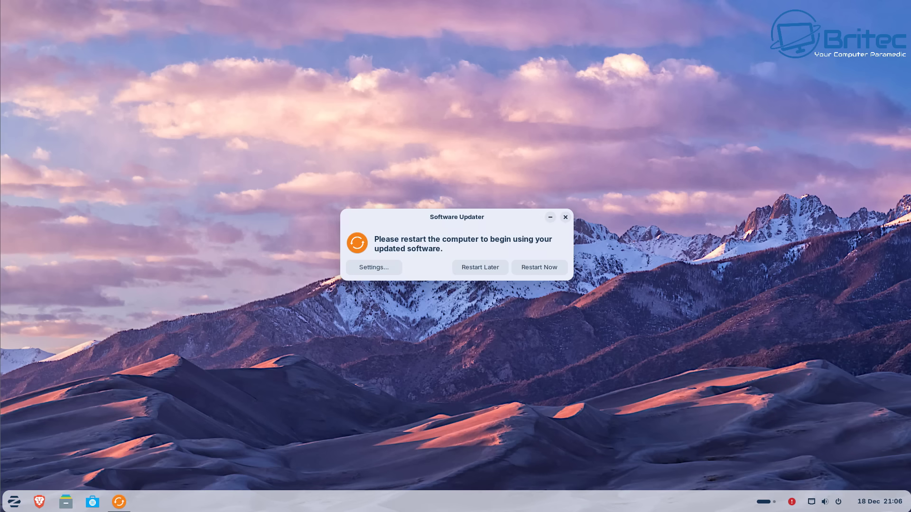
{"action": "left_click", "coordinate": [480, 267]}
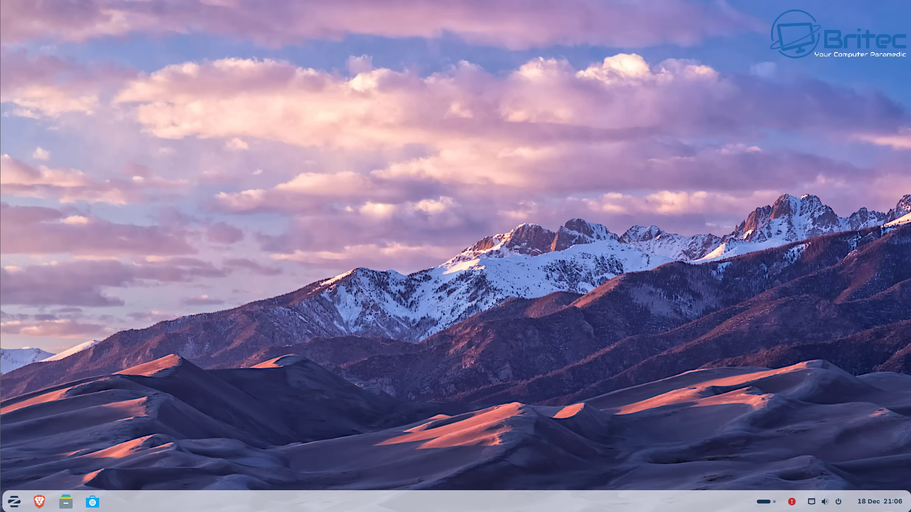
Step: Restart Zorin OS from the Zorin menu's Power options
{"action": "left_click", "coordinate": [14, 502]}
{"action": "left_click", "coordinate": [222, 474]}
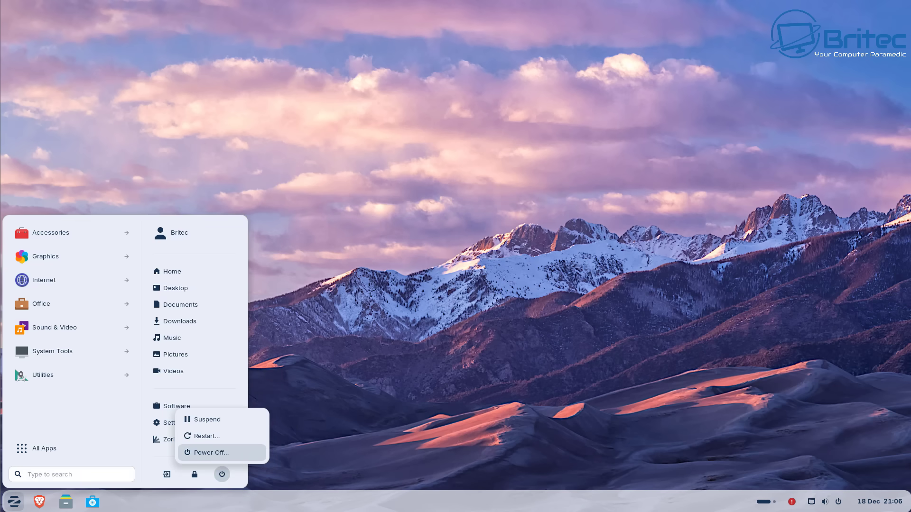
{"action": "left_click", "coordinate": [207, 436]}
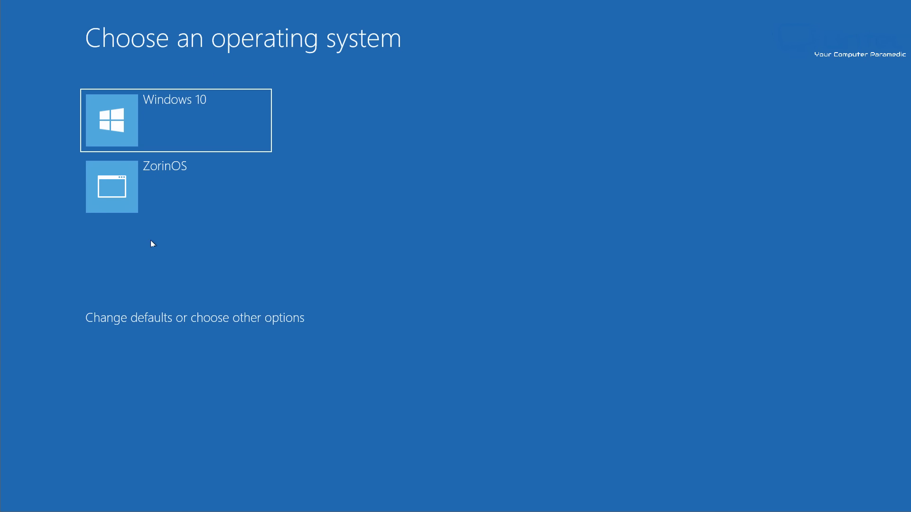
Step: Select Windows 10 in the Choose an operating system menu with the arrow keys
{"action": "key", "text": "Down"}
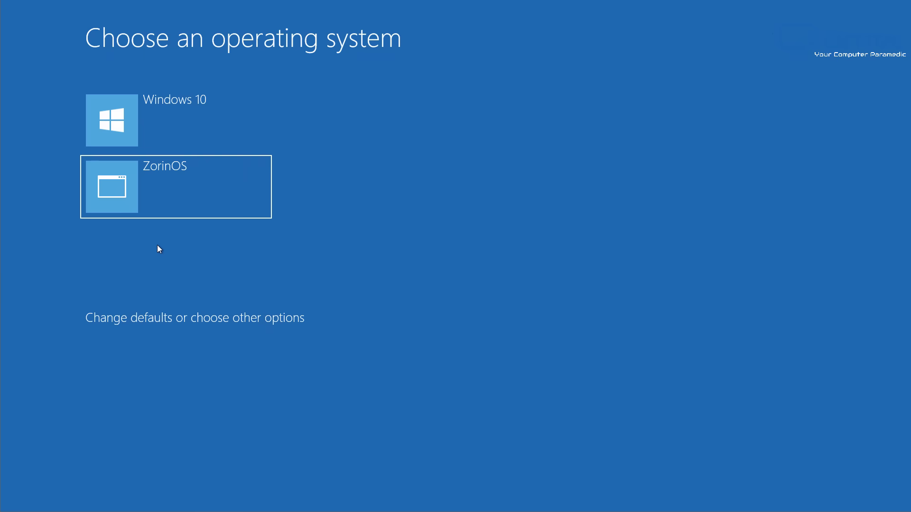
{"action": "key", "text": "Up"}
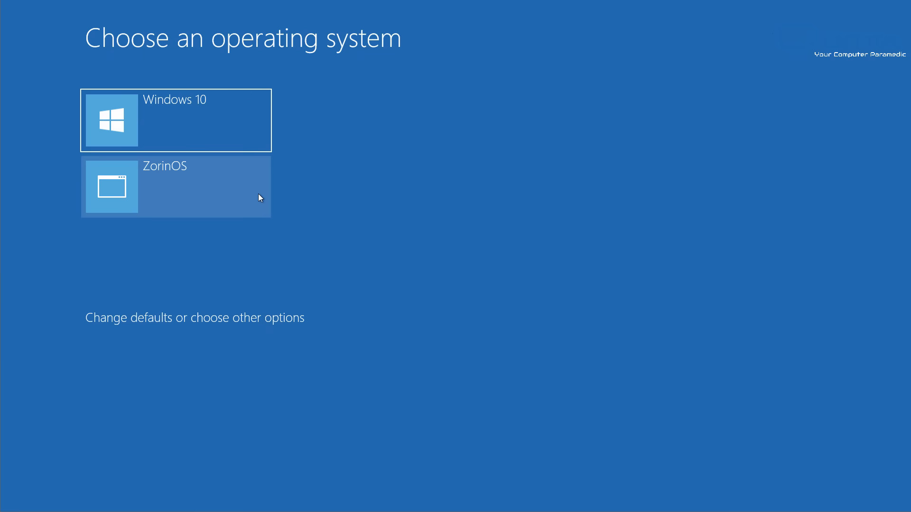